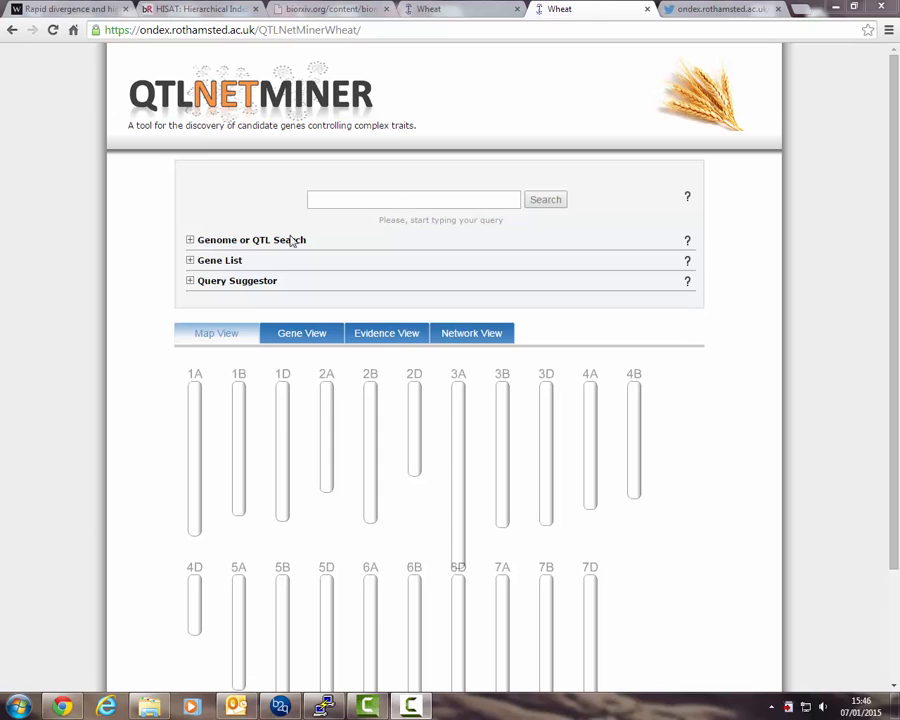
Expand the Genome or QTL Search and Gene List sections of the query form.
click(190, 241)
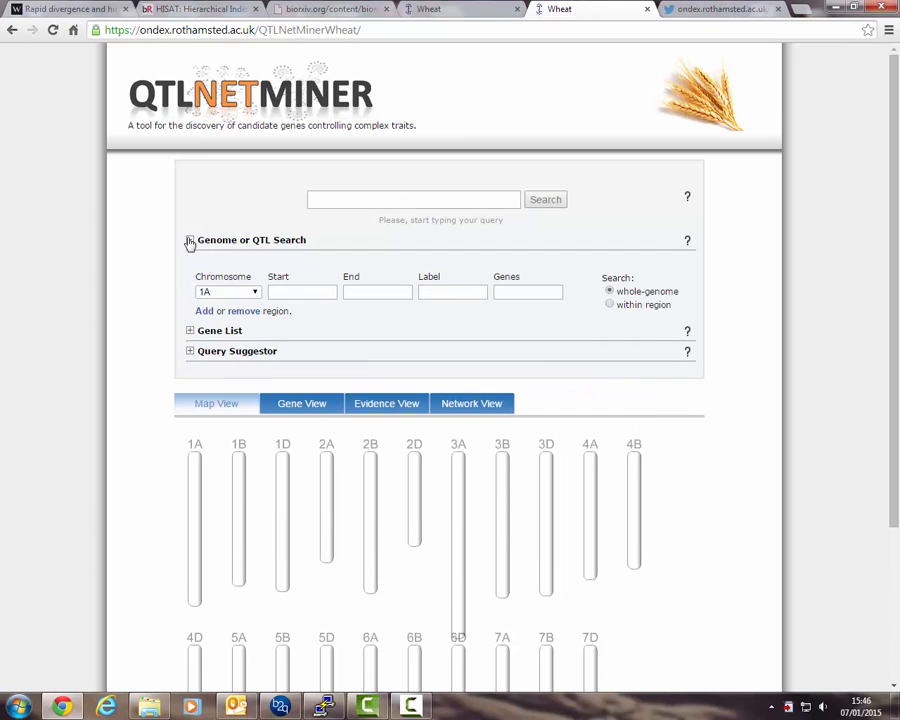
click(191, 332)
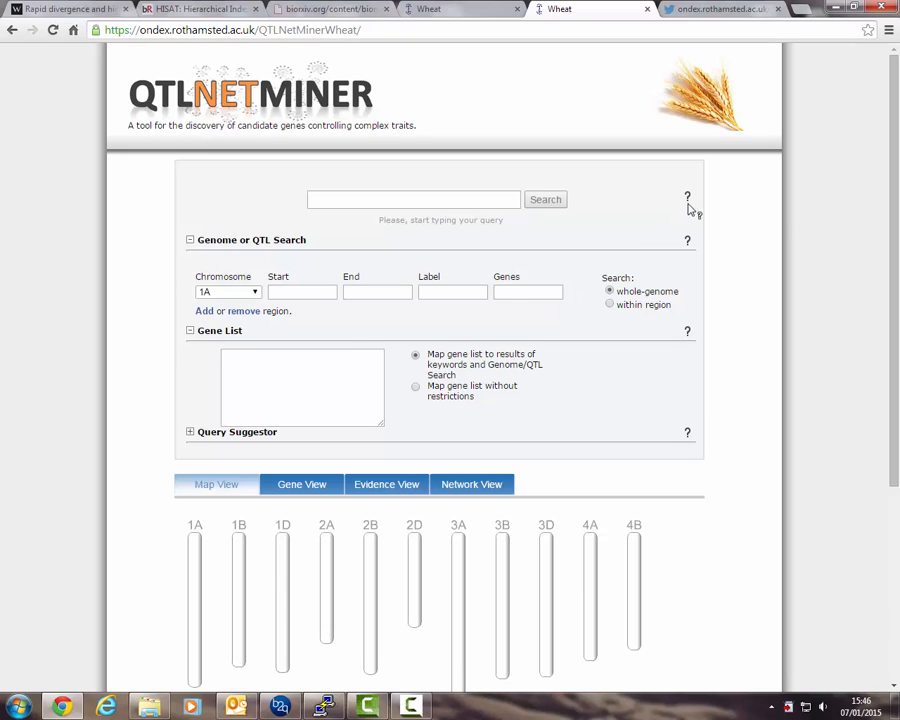
Load Example 2, the QTL plus gene set analysis query, and run the search.
mouse_move(689, 197)
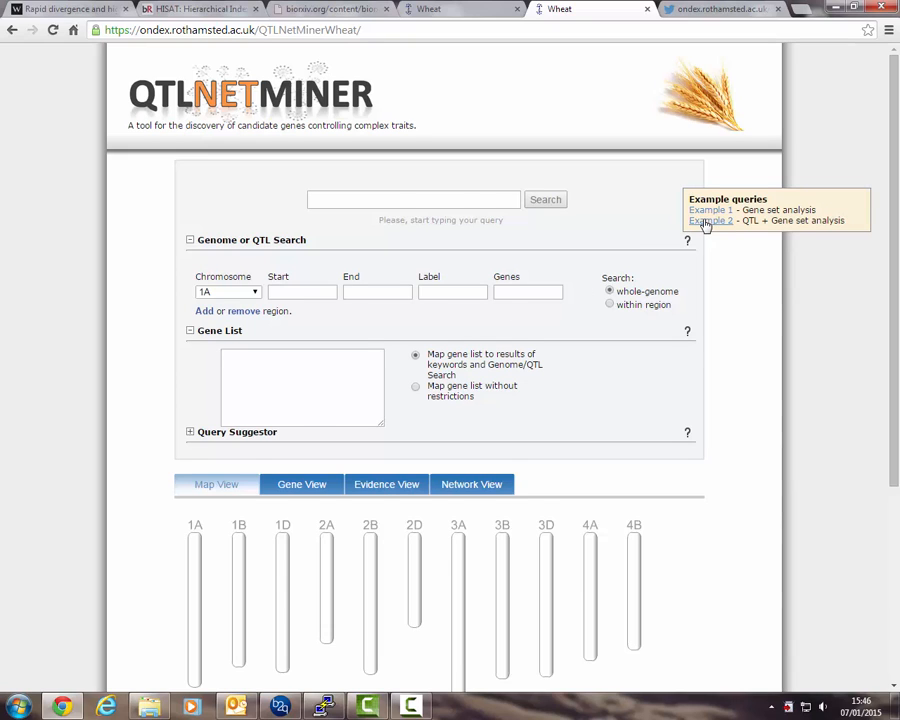
click(708, 221)
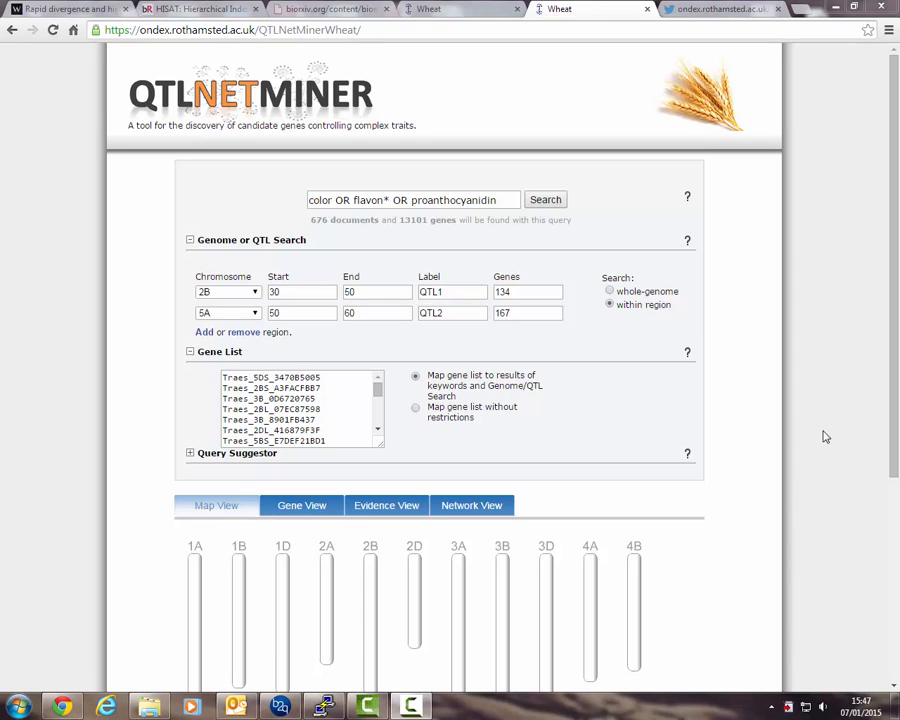
click(547, 202)
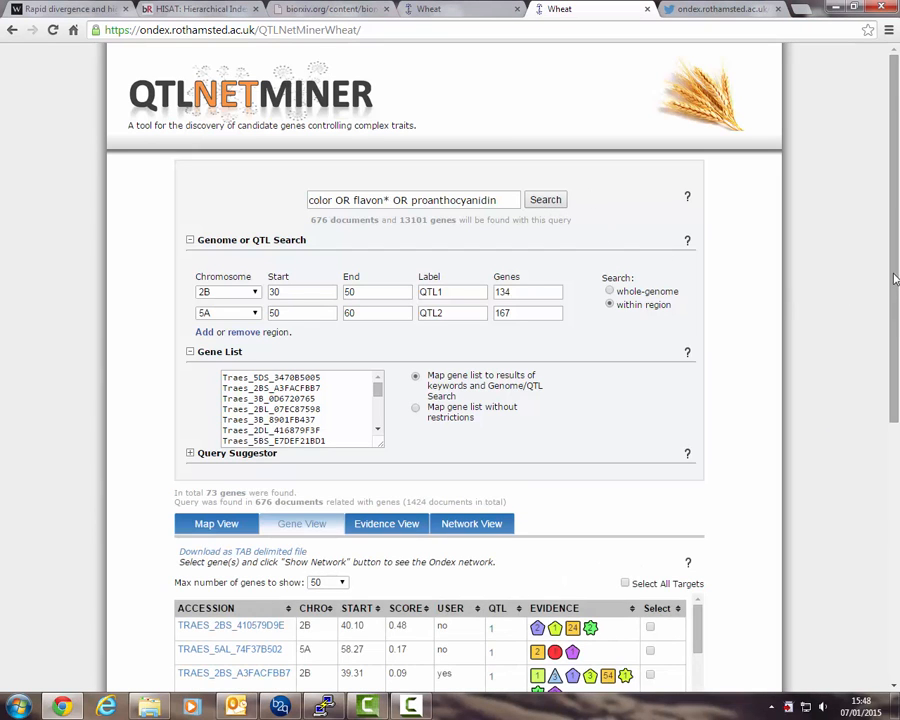
Open the Map View and examine the QTL regions marked on chromosomes 2B and 5A.
drag(895, 280, 887, 488)
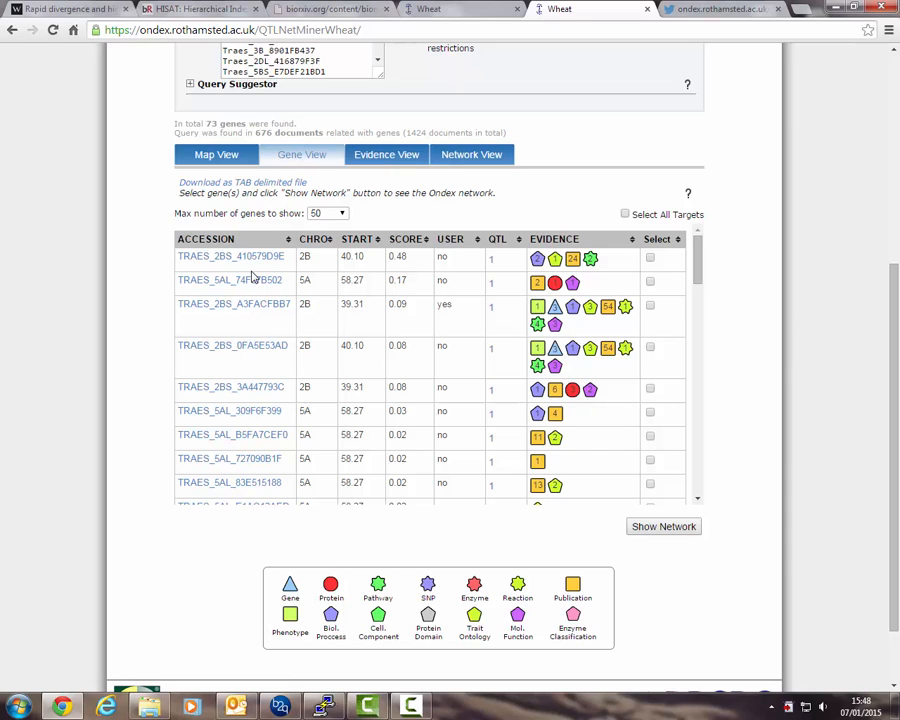
click(212, 158)
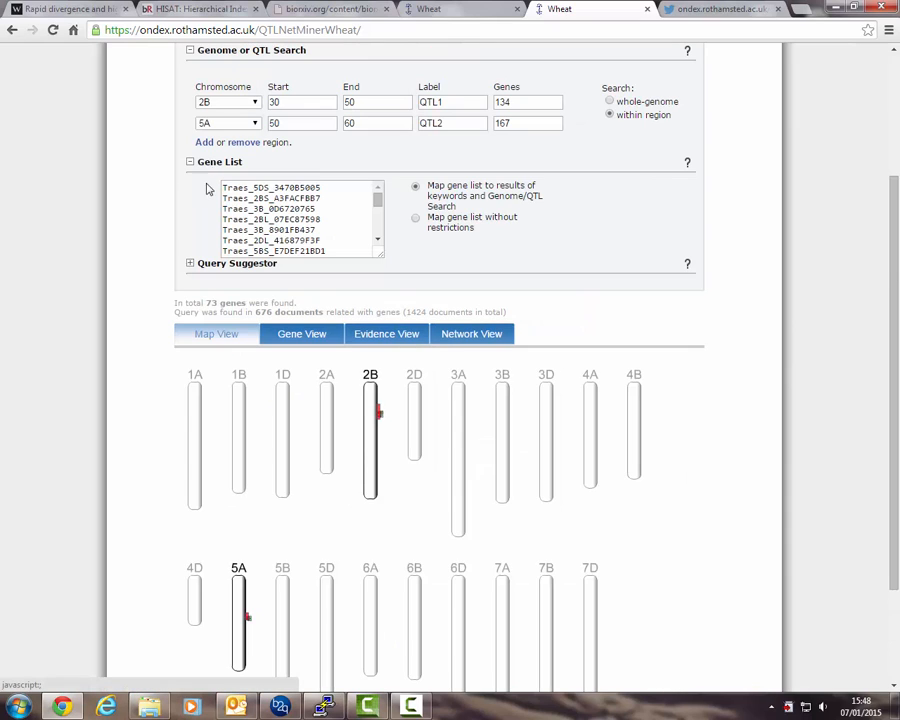
scroll(142, 318, down, 1)
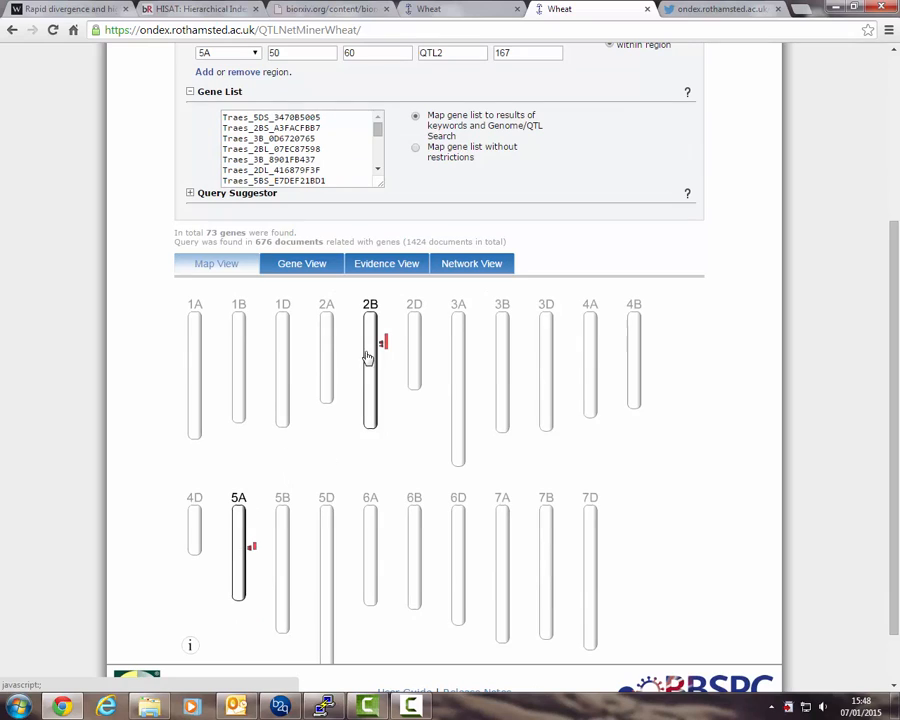
mouse_move(386, 343)
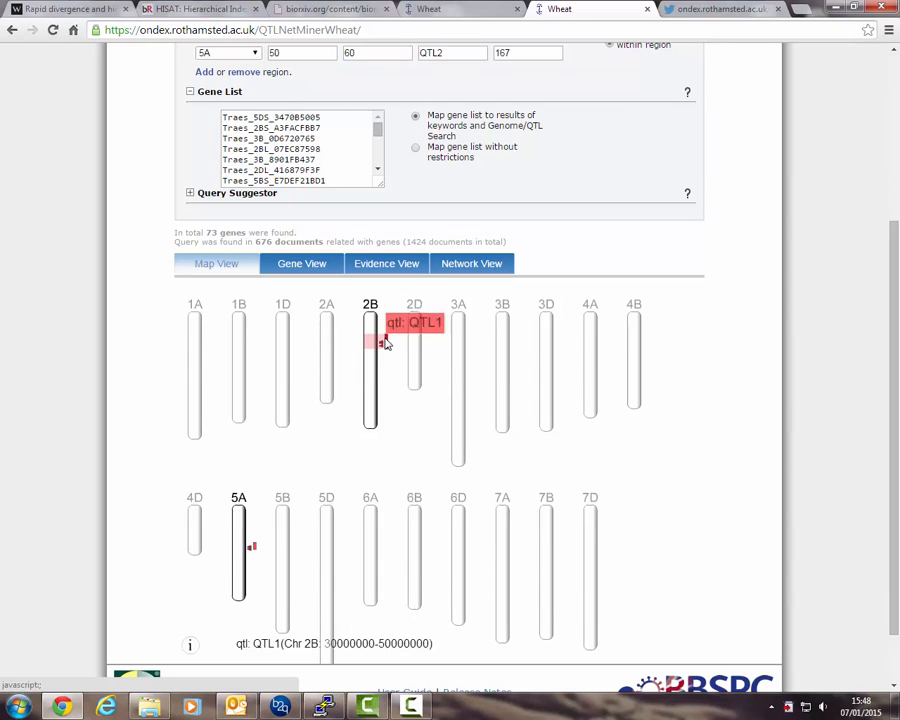
mouse_move(252, 548)
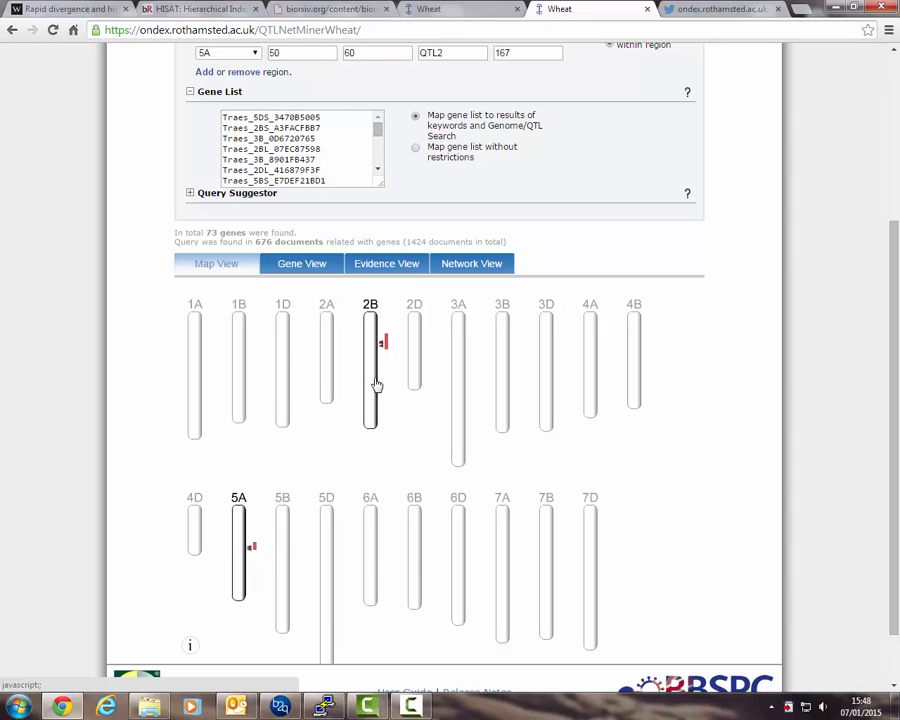
Switch through the Evidence View and Gene View result tables to compare the ranked results.
click(387, 265)
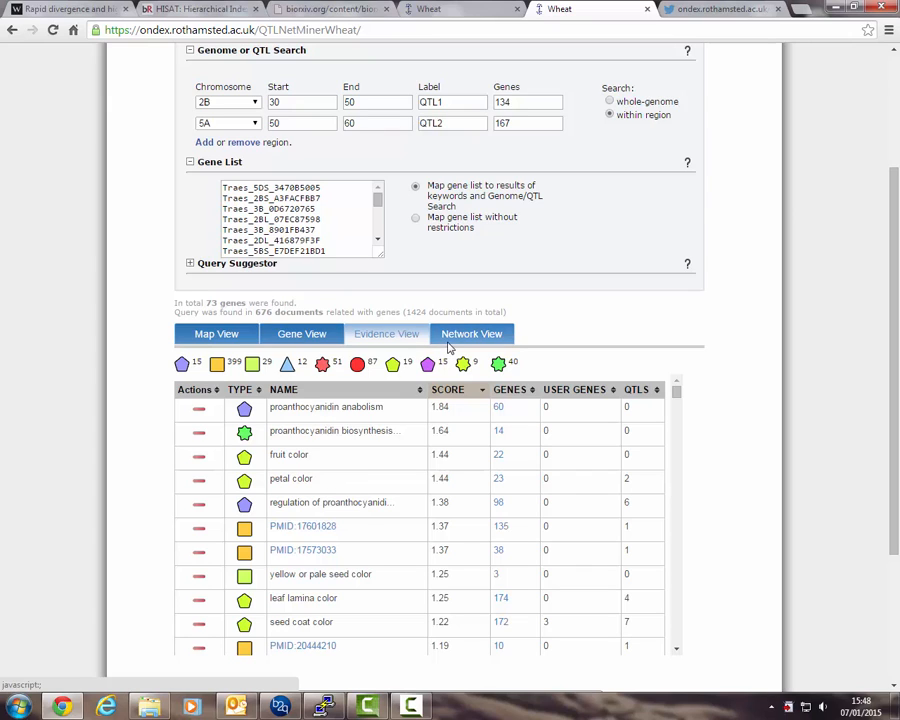
click(305, 336)
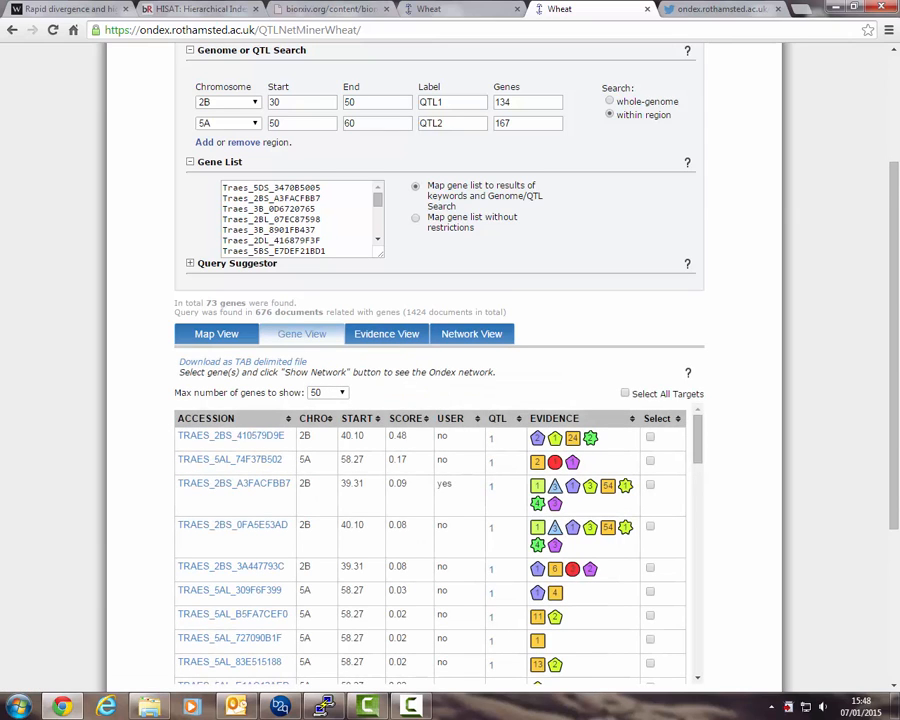
scroll(421, 432, down, 2)
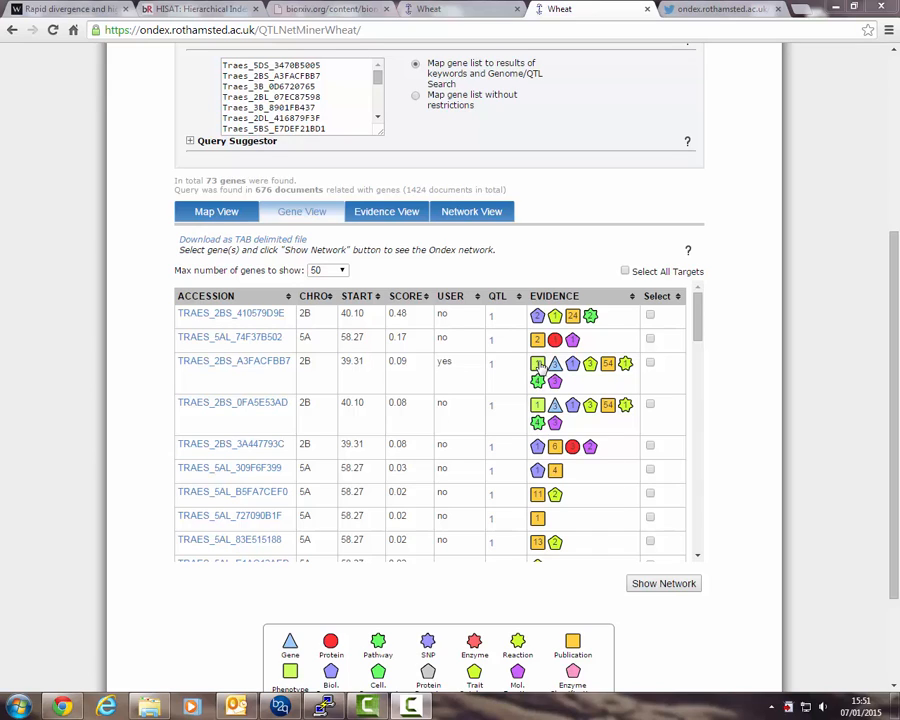
Open the trait ontology evidence for gene TRAES_2BS_A3FACFBB7, close it, and open that gene's network.
click(592, 370)
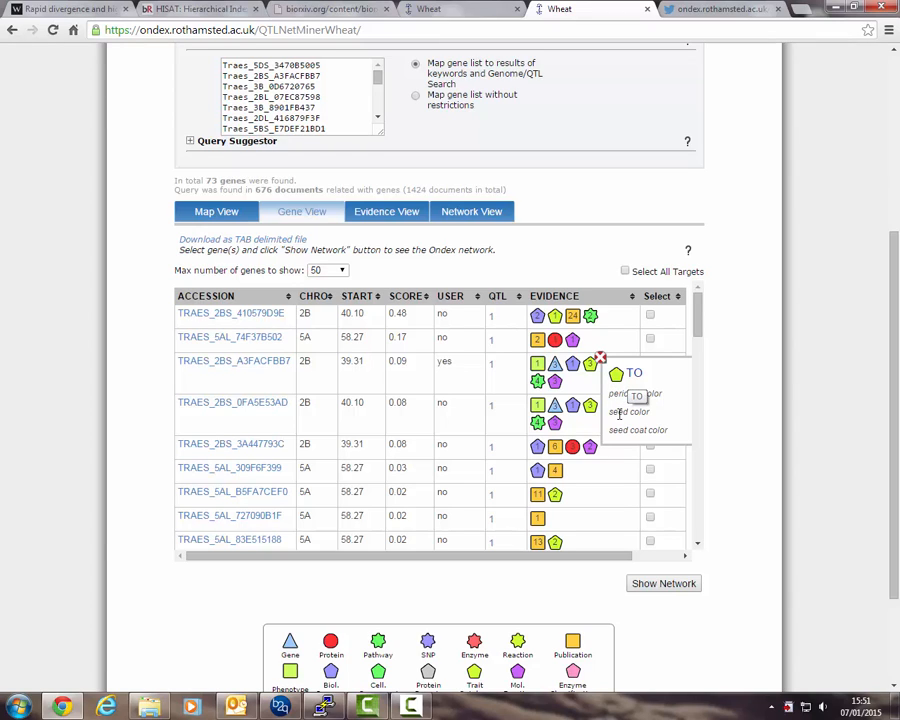
click(600, 358)
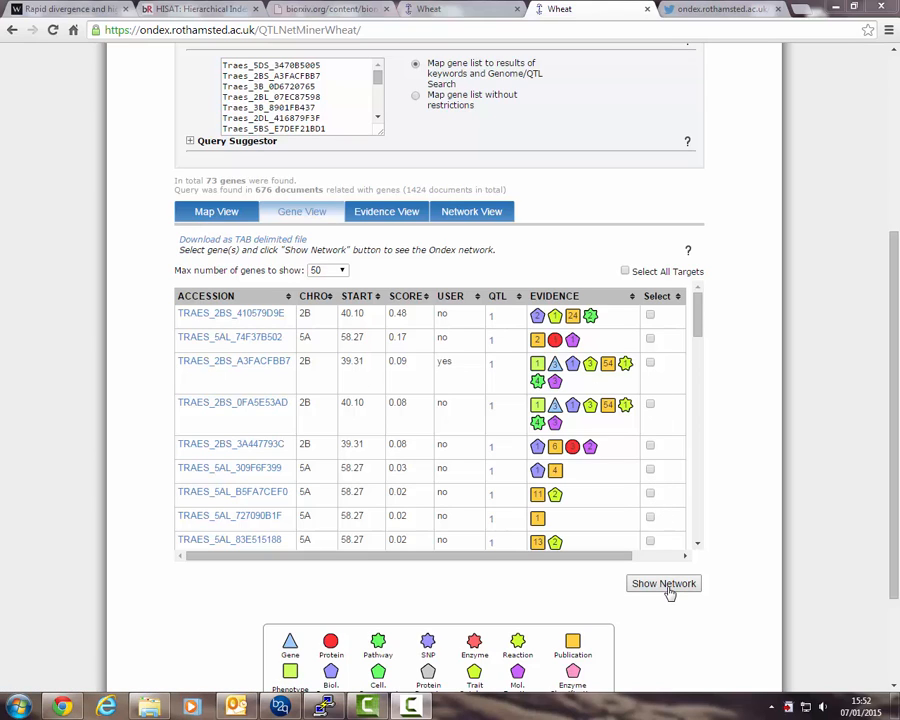
click(243, 367)
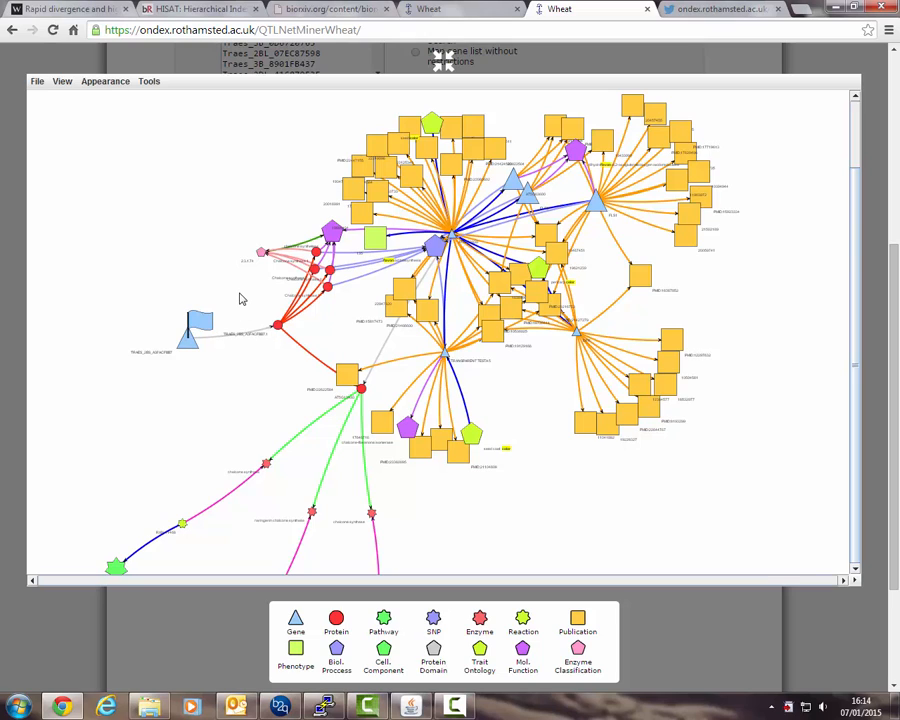
Enable the Item Info window from the network viewer's View menu.
click(61, 83)
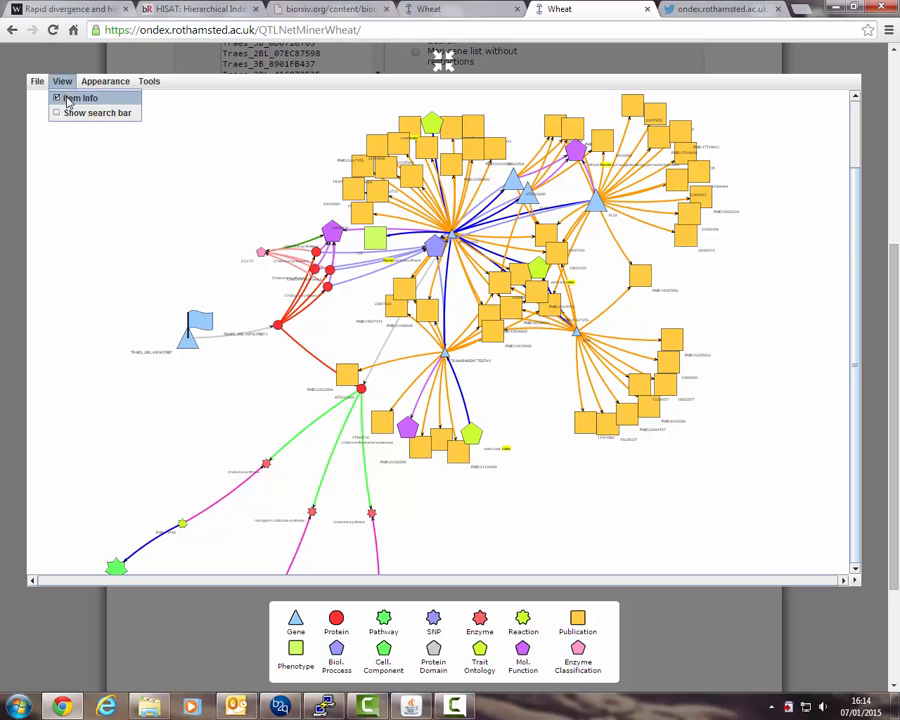
click(68, 99)
click(61, 81)
click(68, 99)
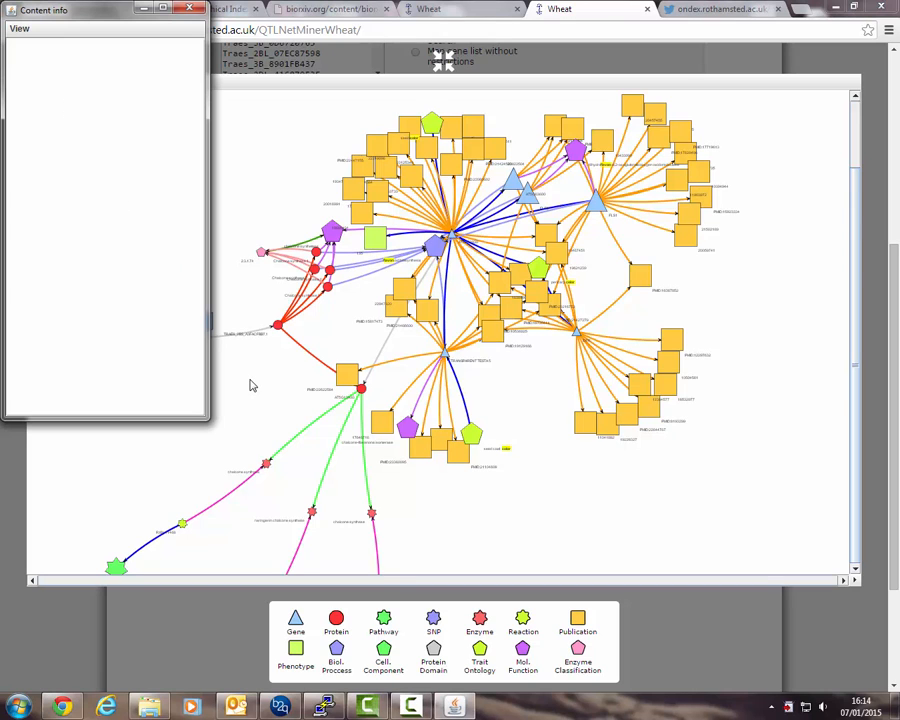
Zoom into the gene node TRAES_2BS_A3FACFBB7 and review its details in the info window.
drag(252, 386, 323, 376)
scroll(306, 352, up, 7)
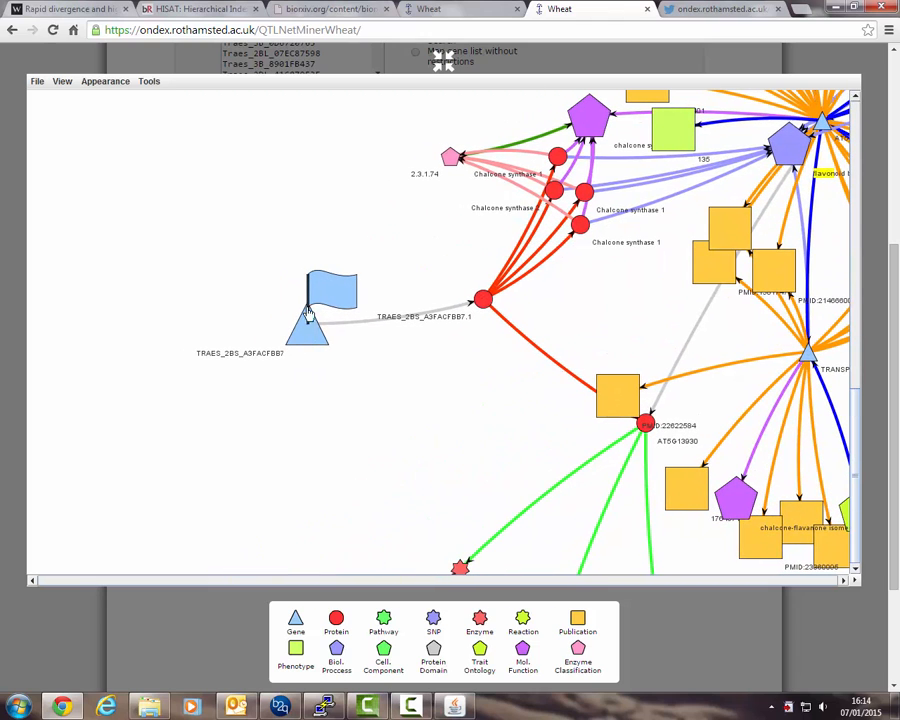
click(311, 343)
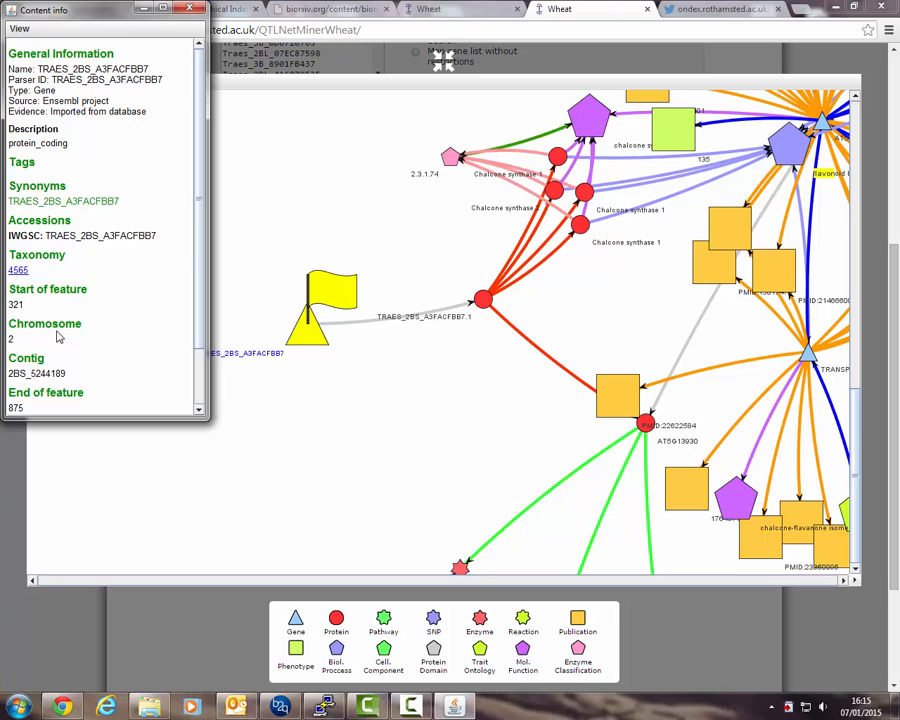
scroll(57, 338, down, 2)
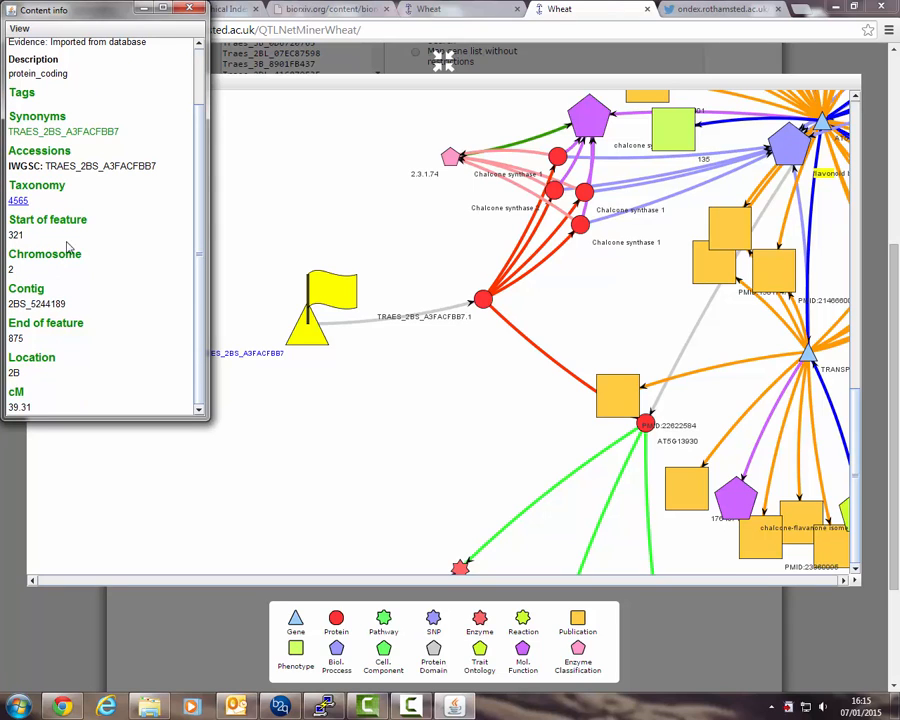
scroll(82, 203, up, 2)
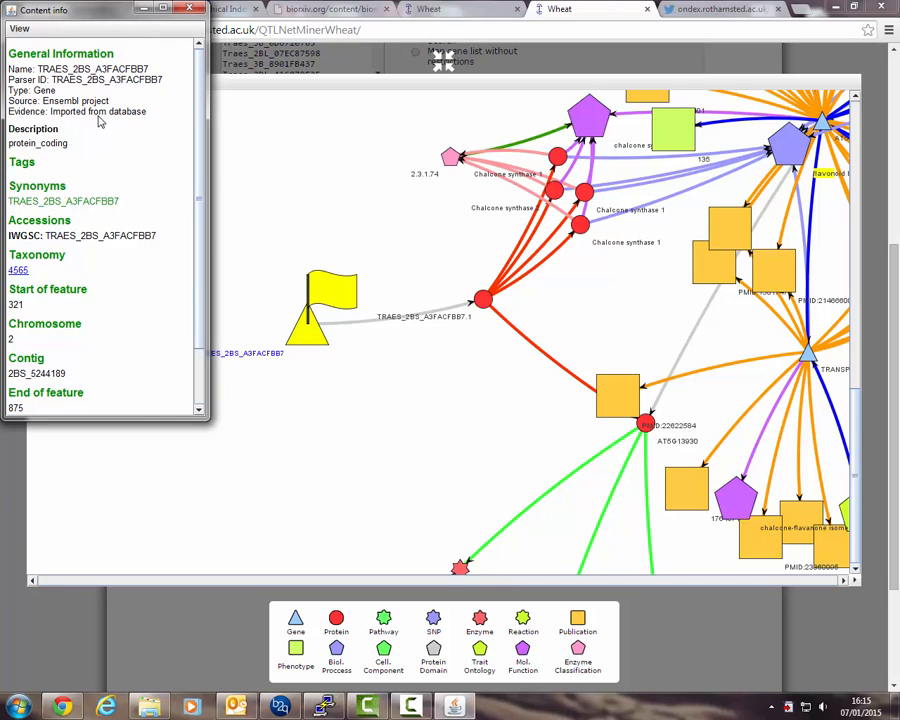
Select the encodes link between the gene and its protein and inspect its details.
click(364, 326)
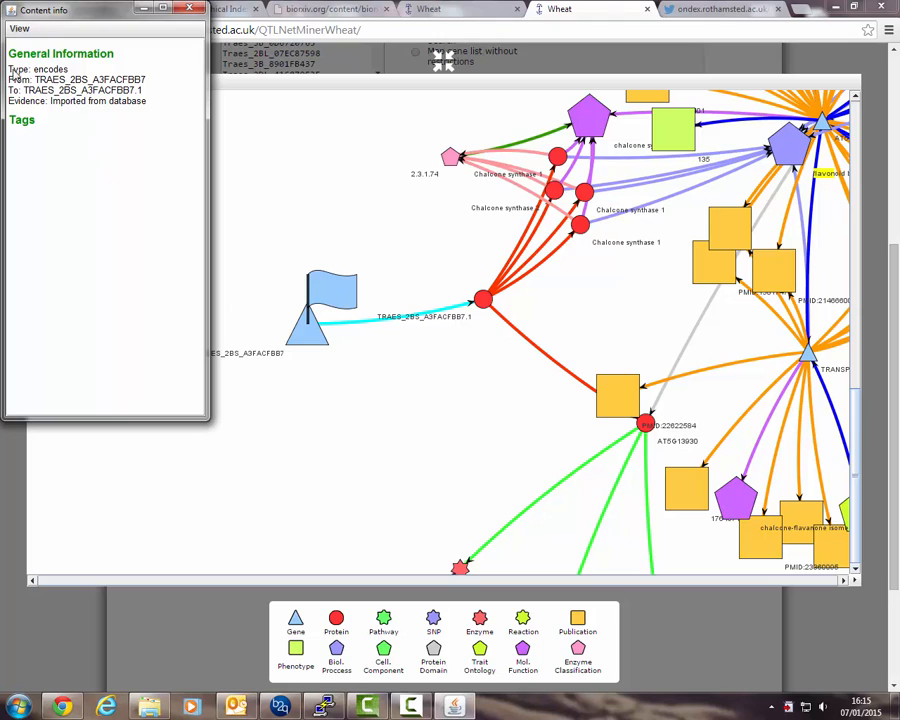
drag(8, 68, 70, 74)
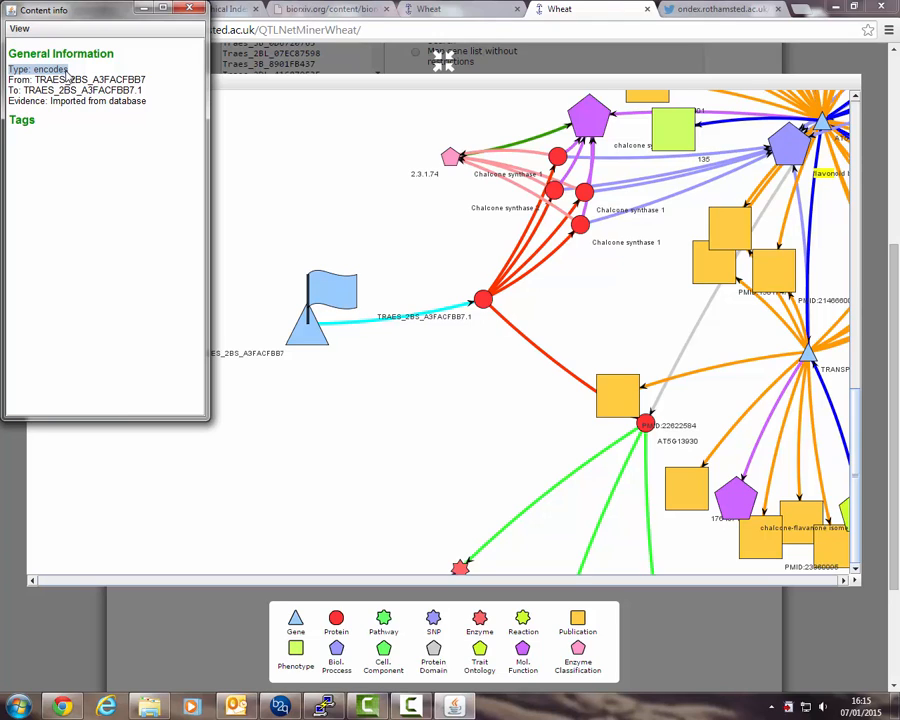
click(68, 76)
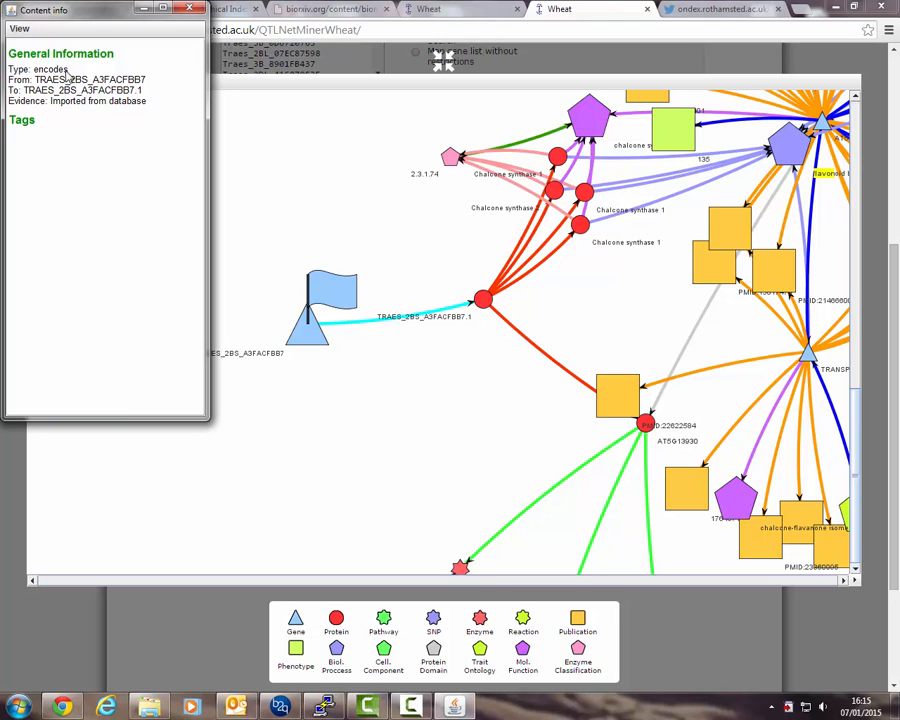
Select the protein node and highlight its amino acid sequence in the info window.
click(481, 304)
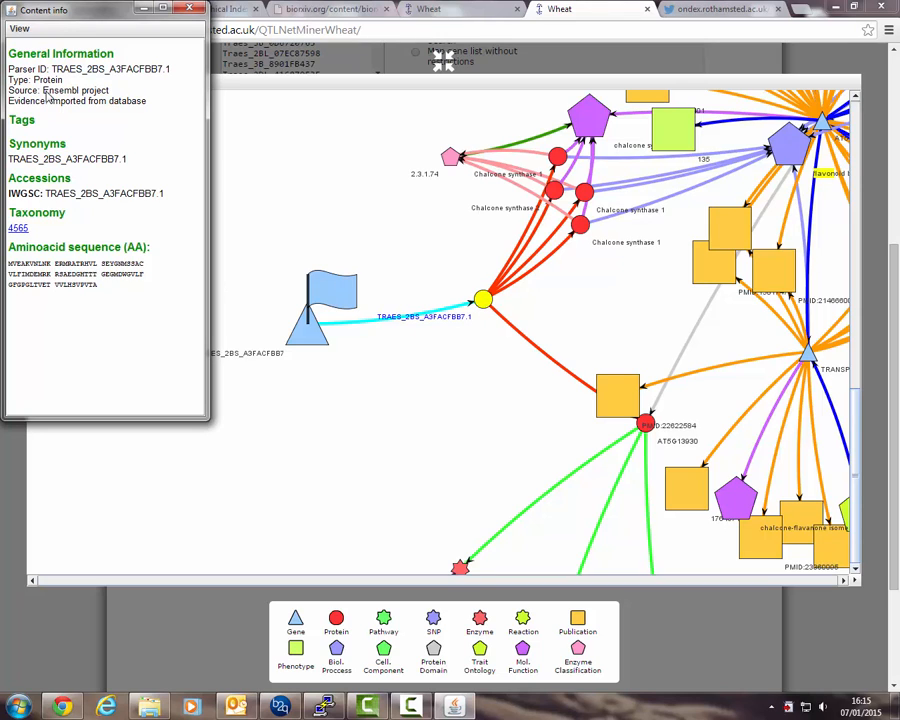
drag(8, 80, 62, 80)
drag(8, 263, 124, 284)
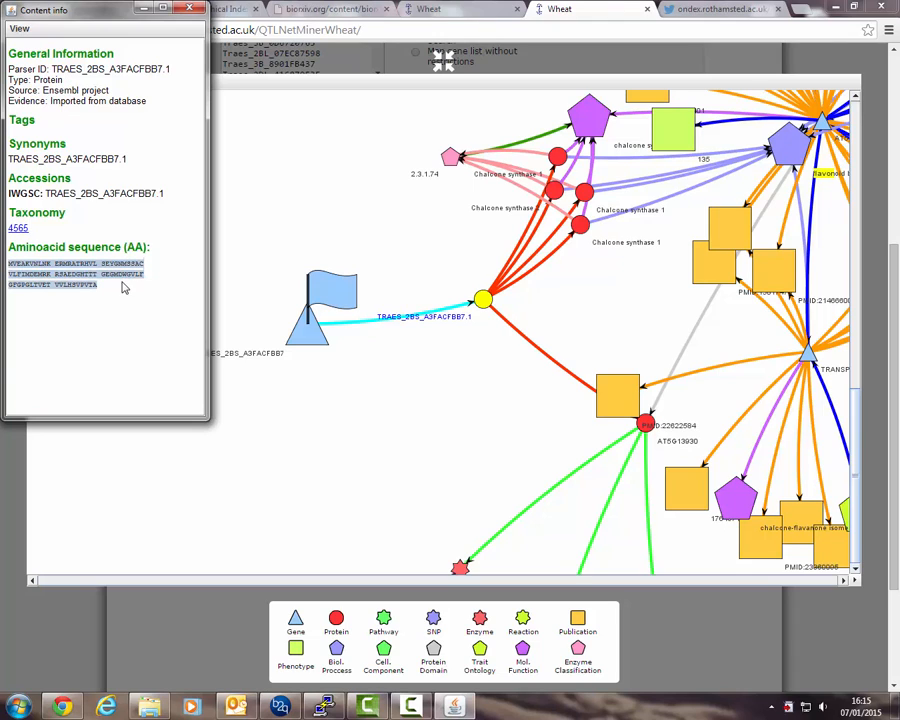
click(120, 304)
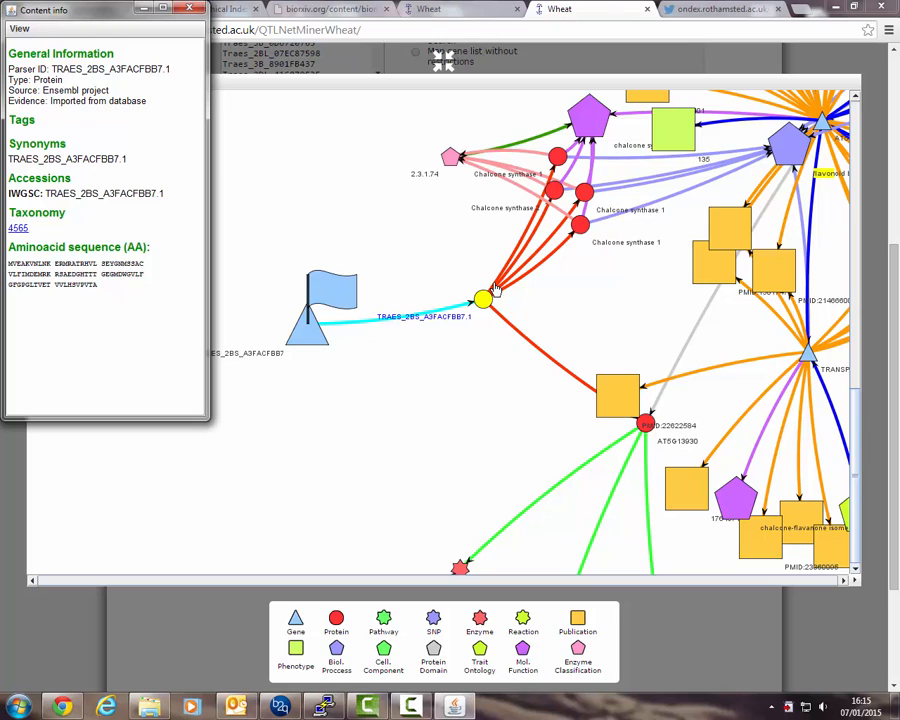
Inspect the orthologue link and the details of the Arabidopsis protein AT5G13930.
click(551, 364)
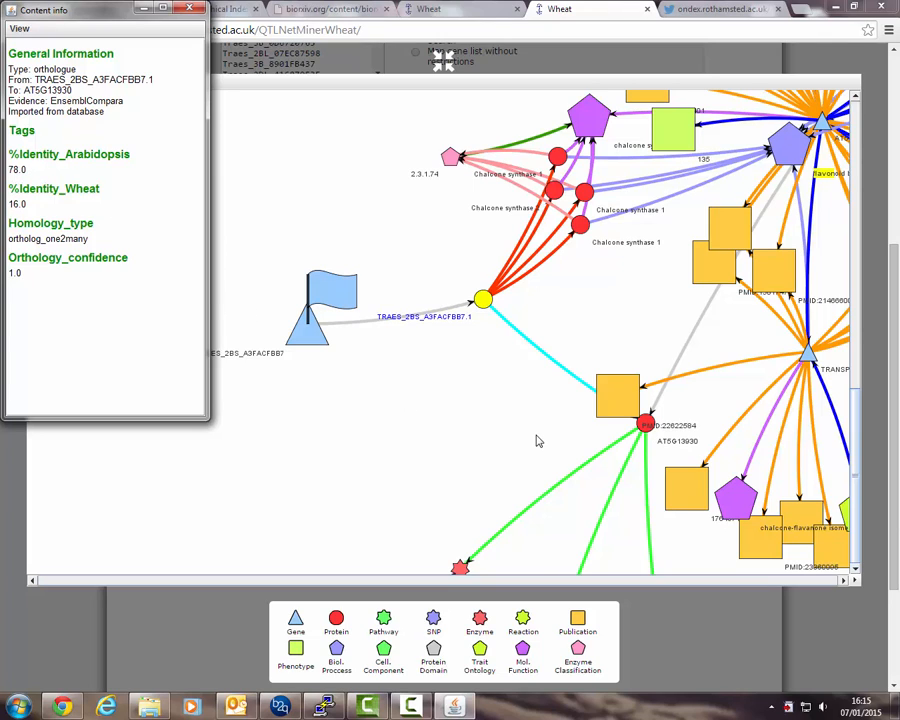
click(647, 424)
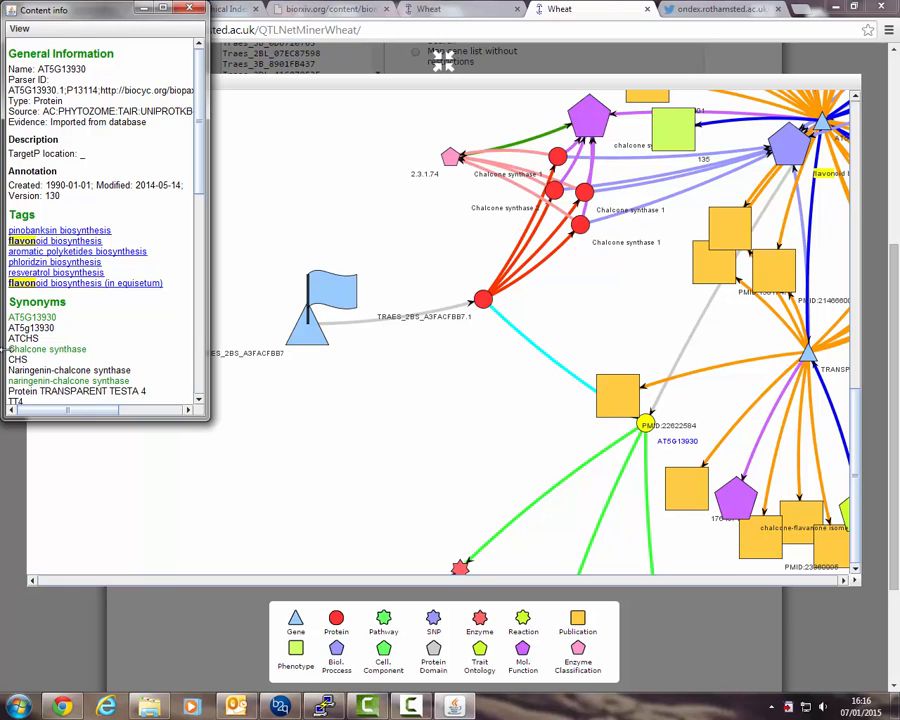
scroll(35, 340, down, 10)
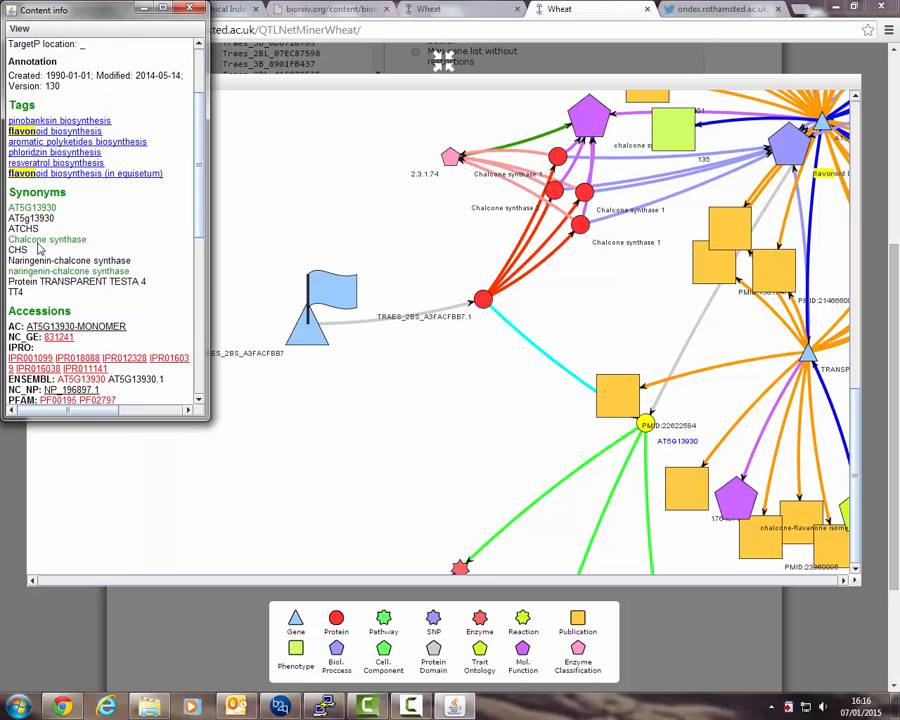
scroll(38, 175, up, 3)
scroll(36, 185, down, 3)
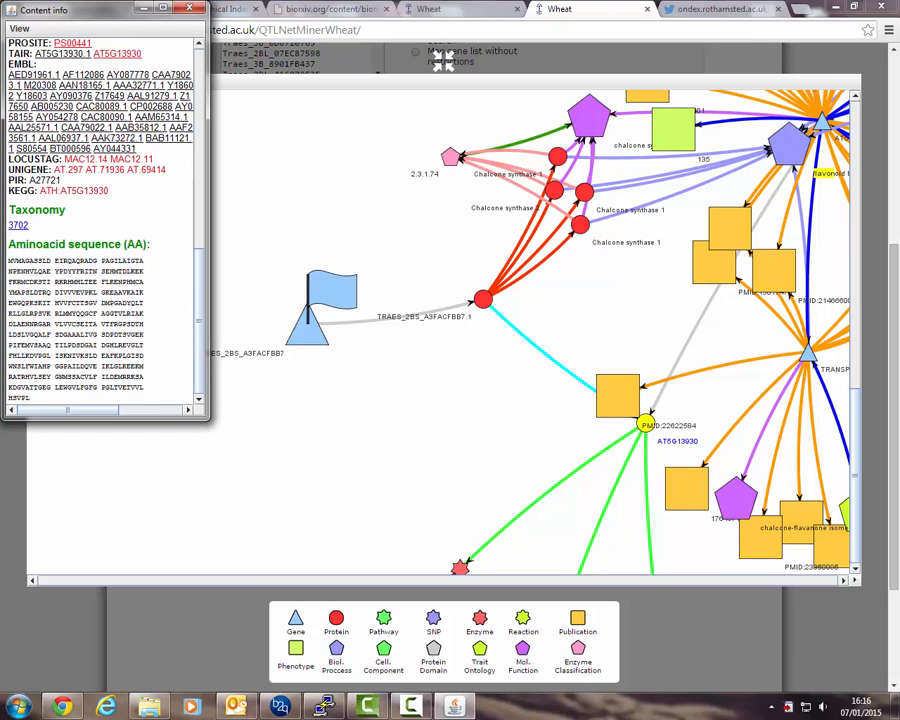
Pan the network and select the link from AT5G13930 to chalcone synthase to view its details.
scroll(581, 460, down, 3)
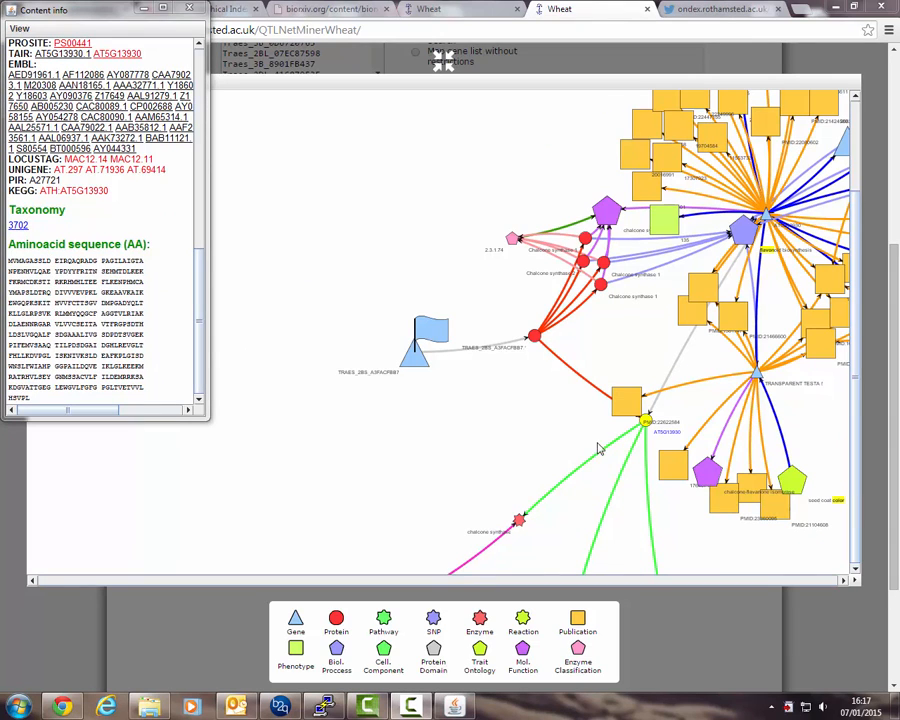
drag(565, 440, 550, 244)
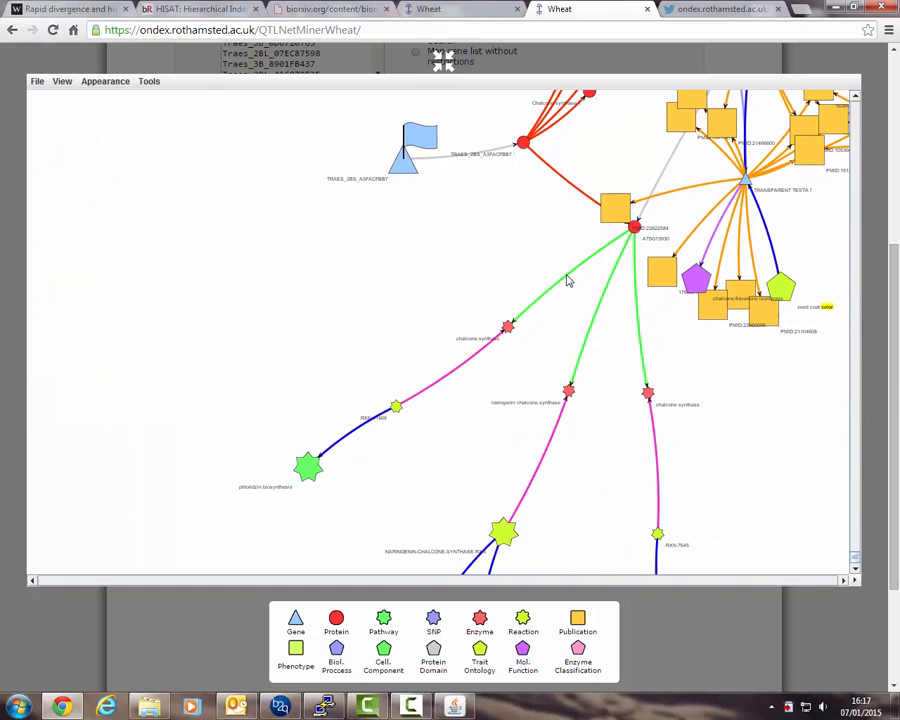
click(568, 284)
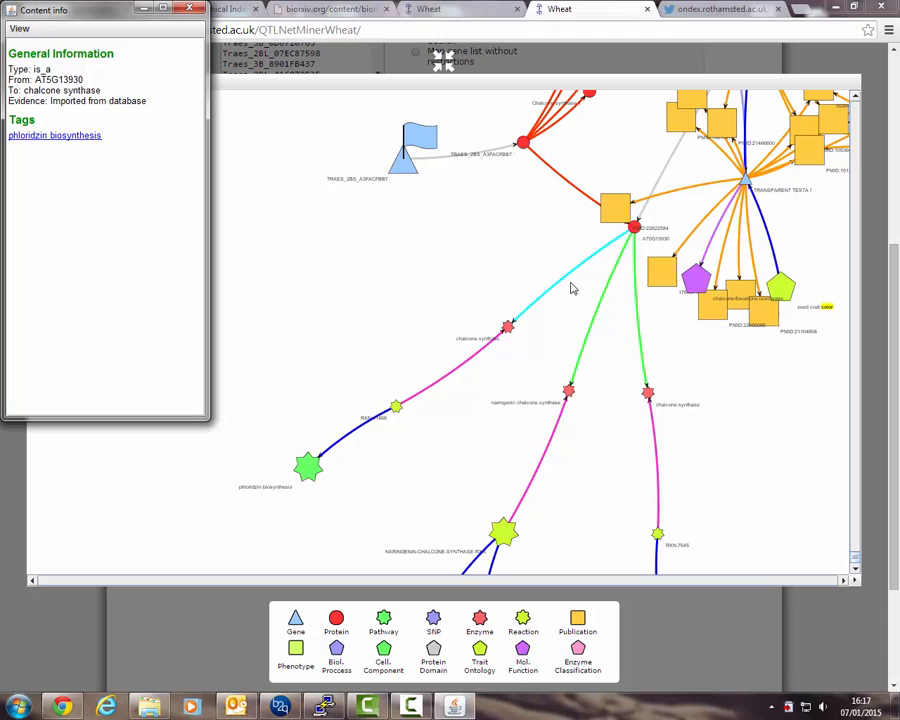
Inspect the details of the chalcone synthase enzyme node and the RXN-11468 reaction node below it.
click(508, 329)
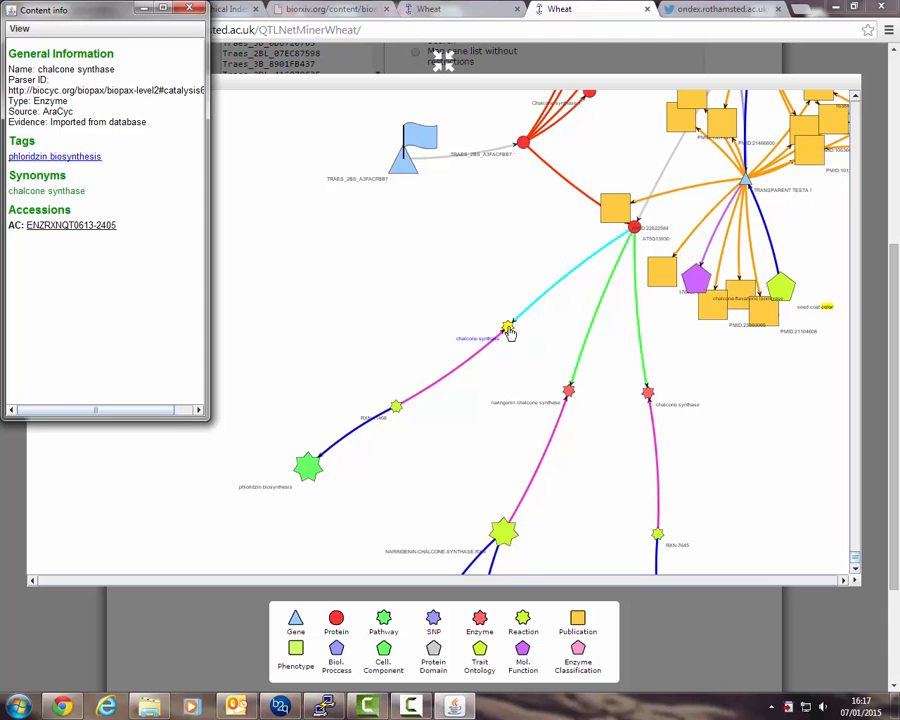
click(475, 363)
click(396, 406)
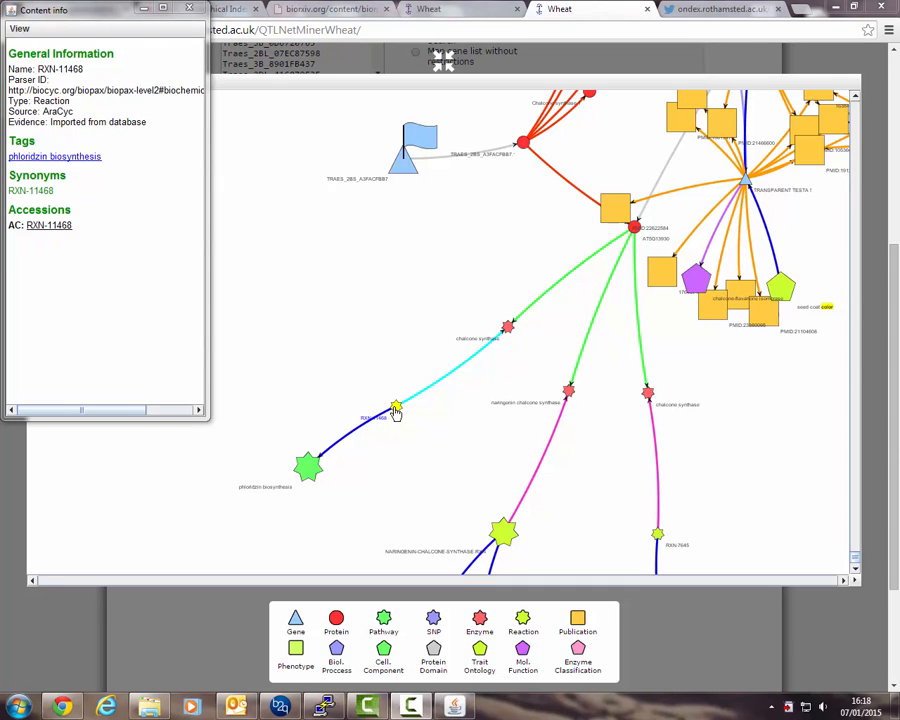
Inspect the link from RXN-11468 to the phloridzin biosynthesis pathway and the pathway's details, highlighting its source.
click(357, 436)
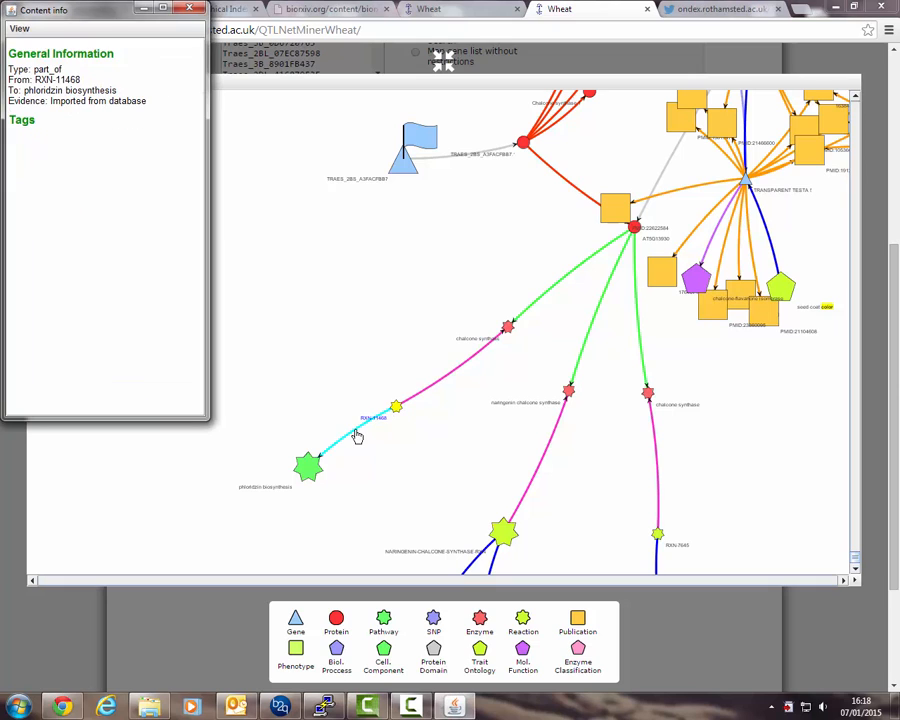
click(307, 472)
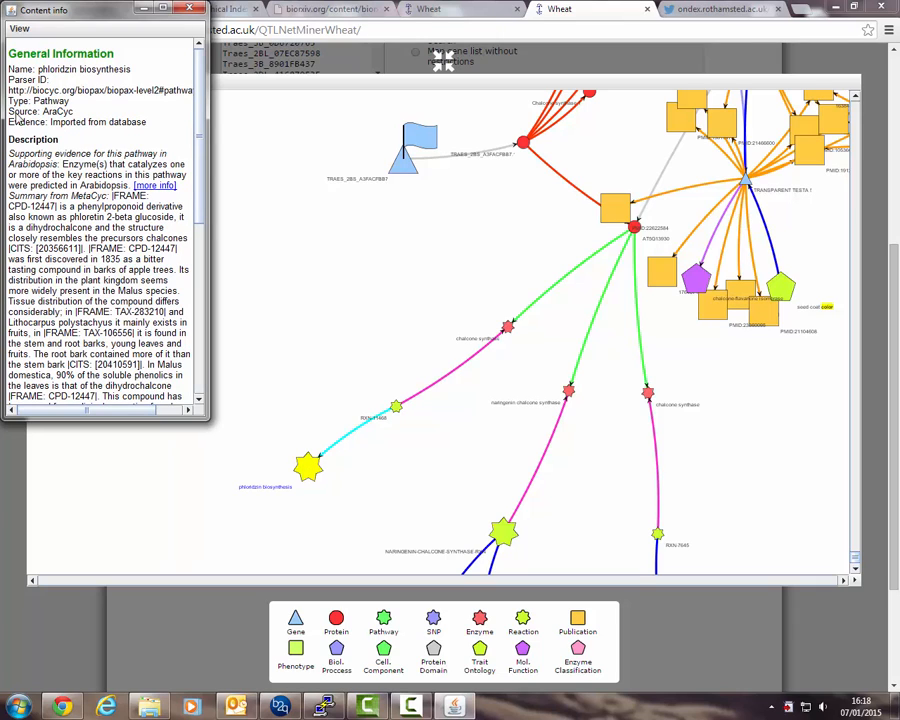
drag(9, 111, 73, 111)
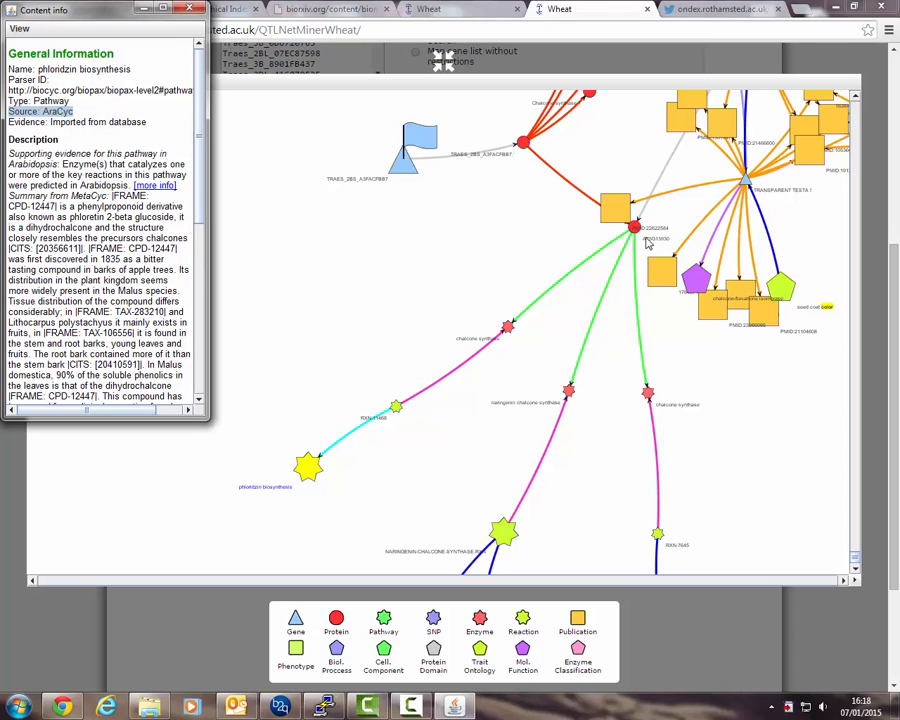
Zoom out to the whole network and open publication PMID:22447155 to read its abstract.
click(459, 250)
scroll(459, 252, down, 3)
drag(482, 239, 295, 392)
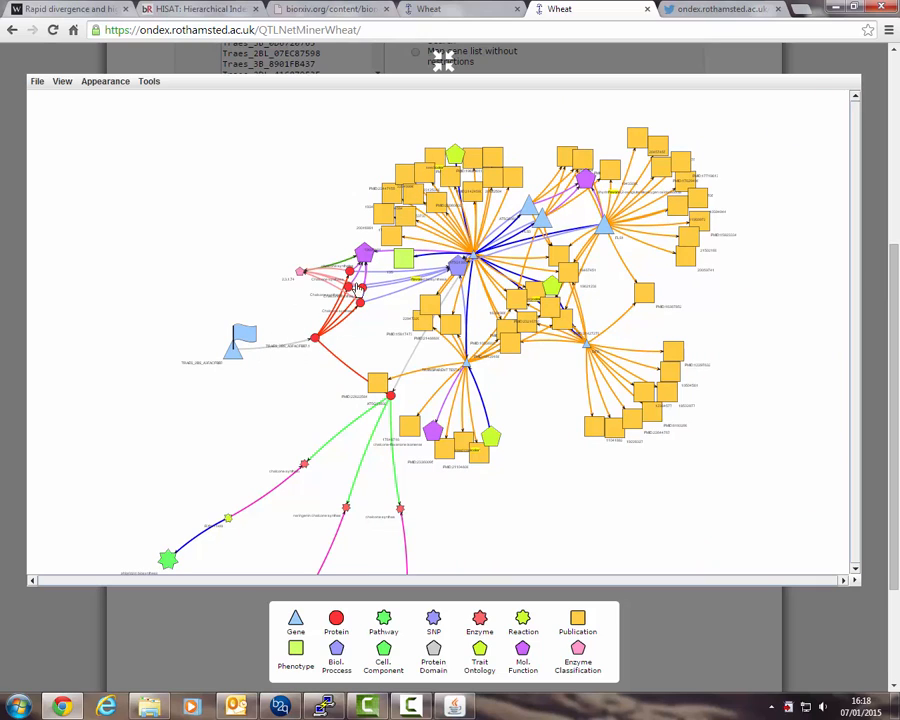
click(406, 179)
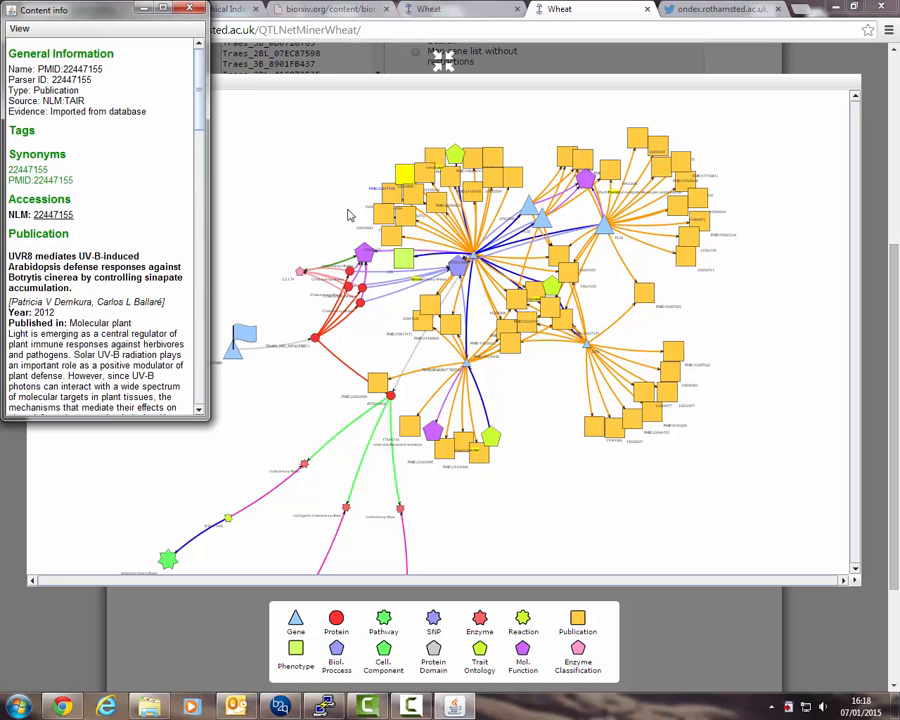
scroll(141, 231, down, 8)
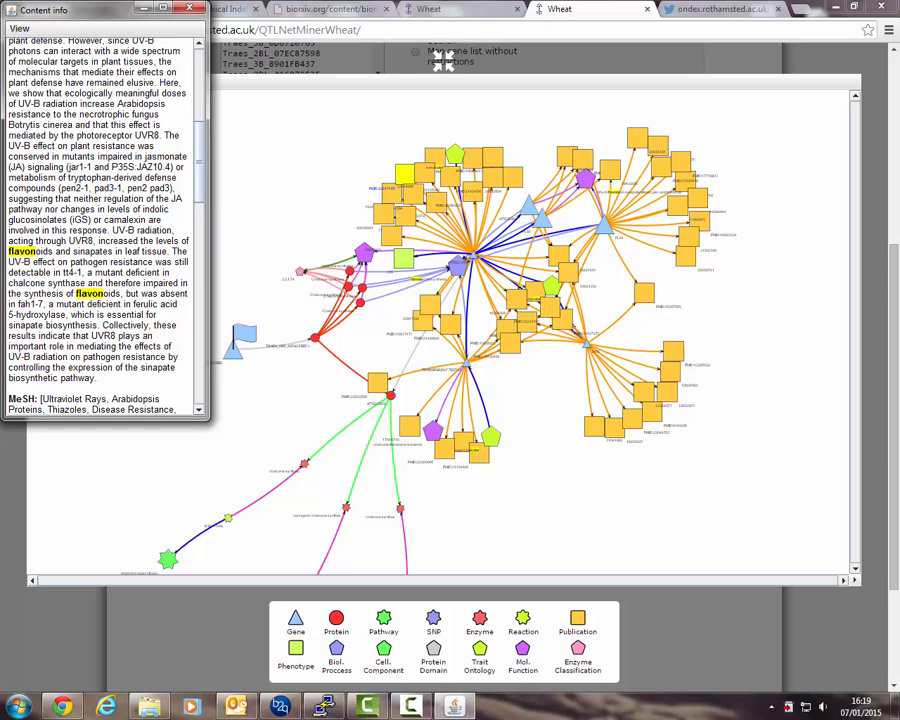
Hide all publication nodes by hiding every concept of the same class as a selected publication.
click(438, 206)
right_click(438, 206)
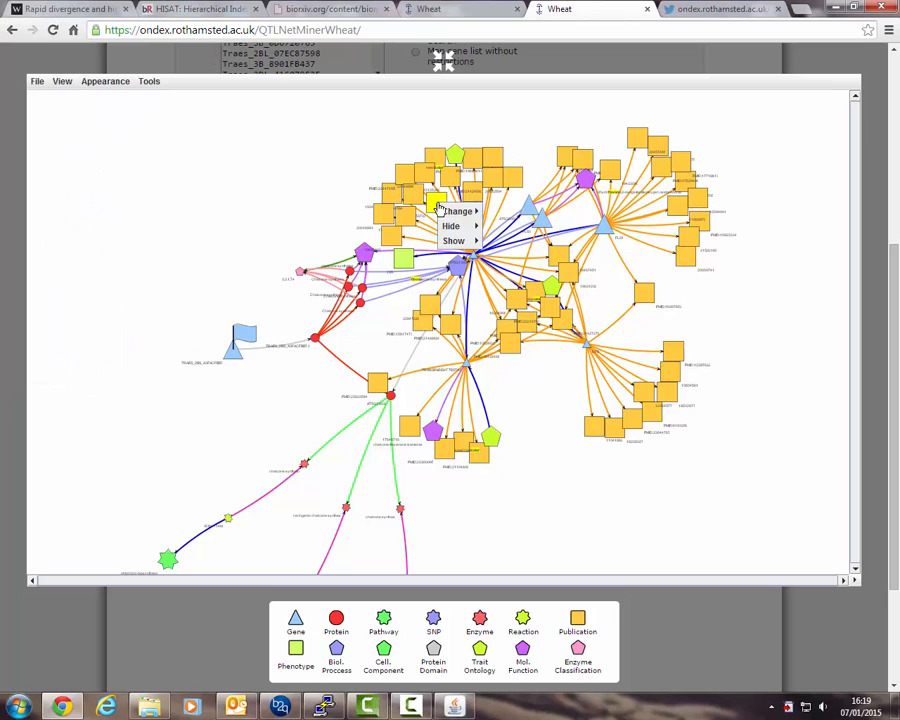
mouse_move(447, 230)
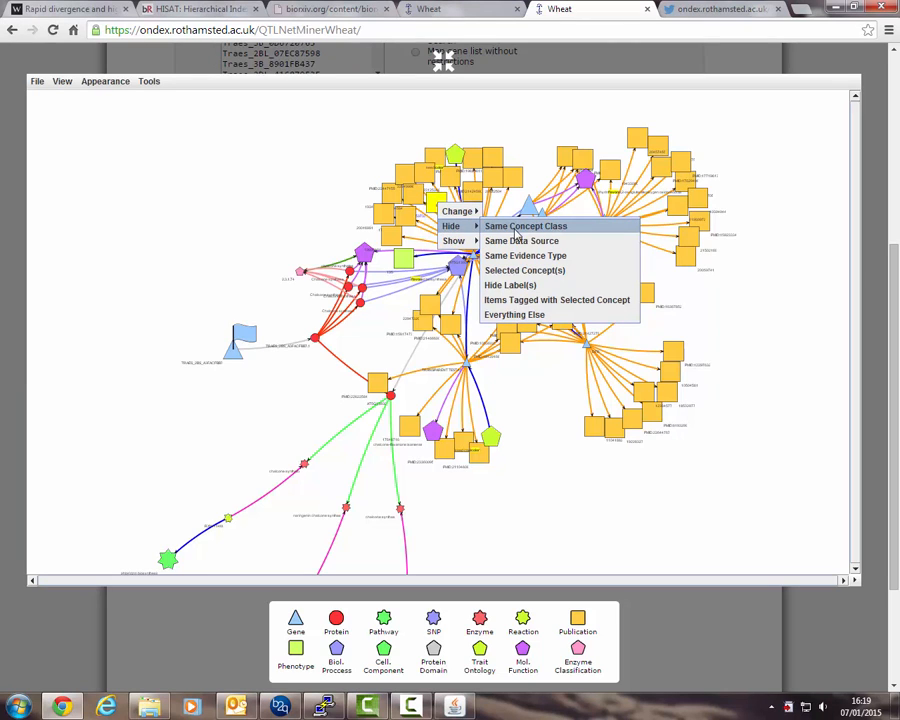
click(517, 227)
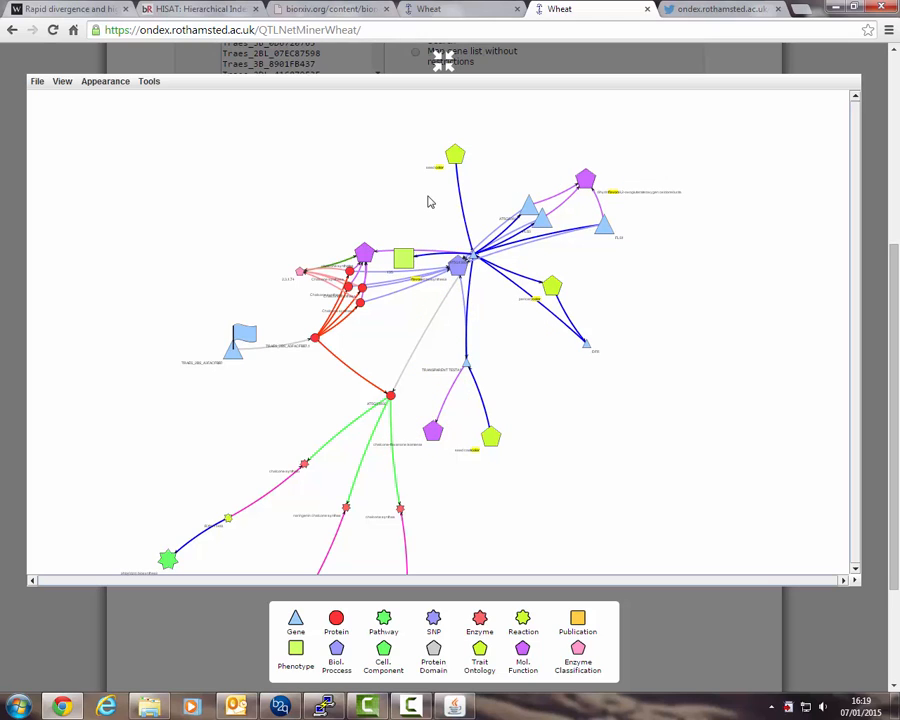
Apply the Gem layout to the network.
click(110, 82)
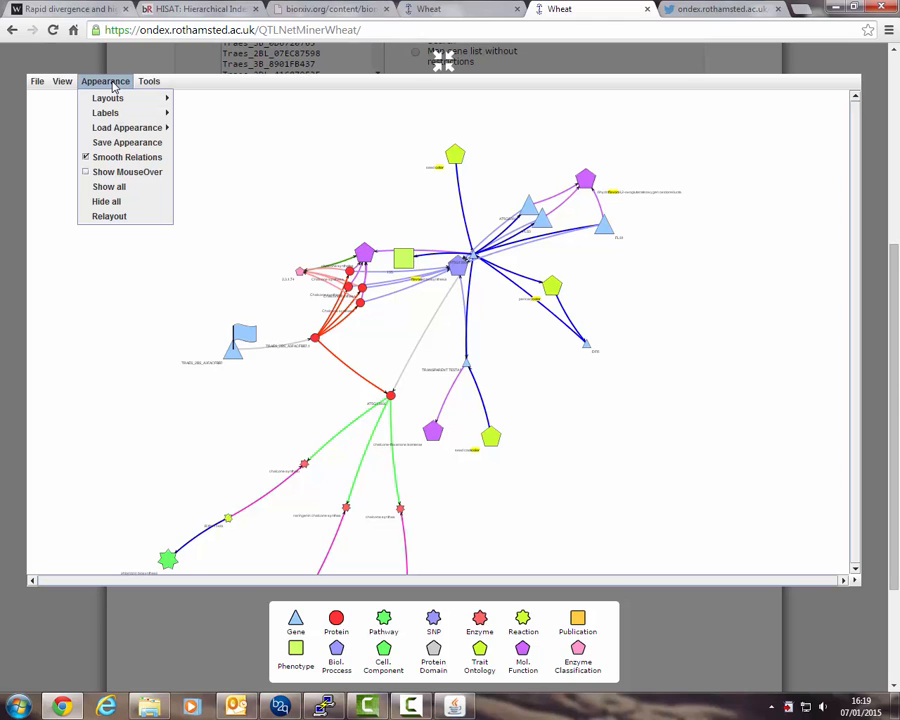
mouse_move(115, 99)
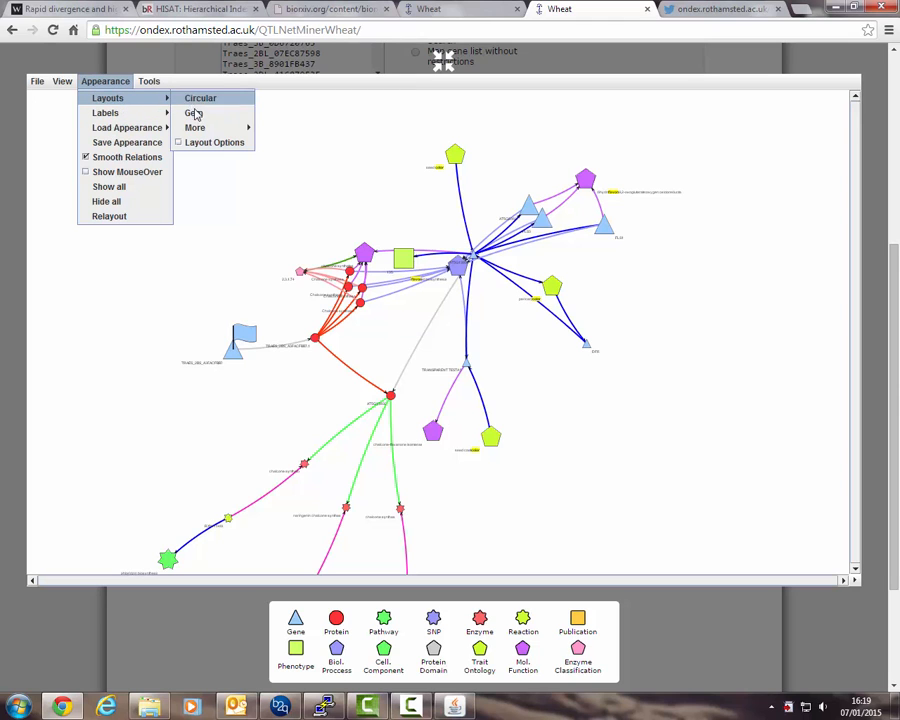
click(194, 114)
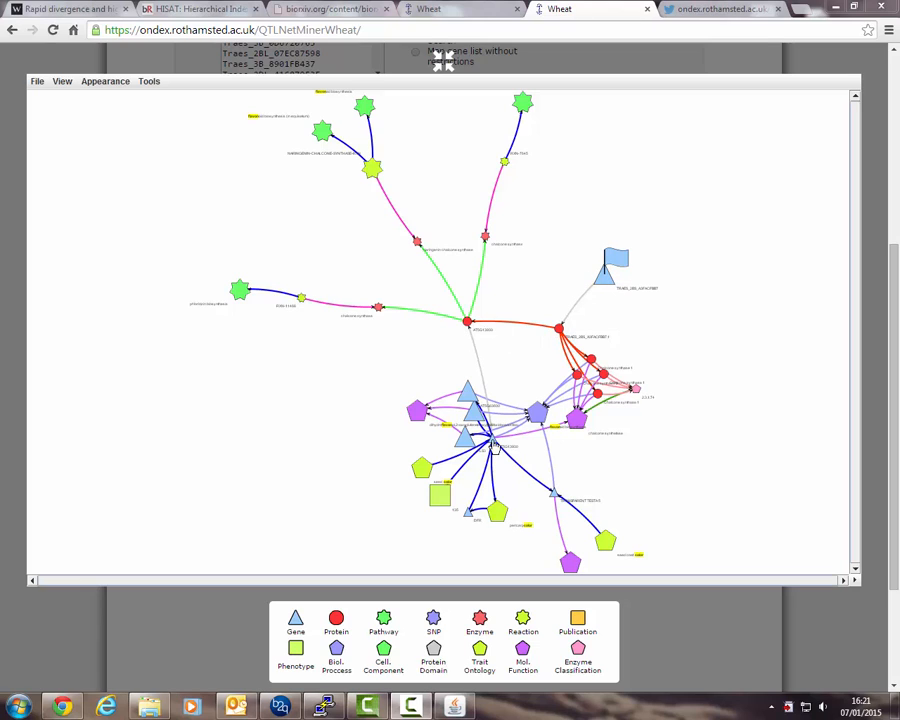
Inspect the seed color trait node, gene AT5G13930's synonyms and accessions, and the co-occurrence link between them.
scroll(423, 474, up, 8)
double_click(424, 466)
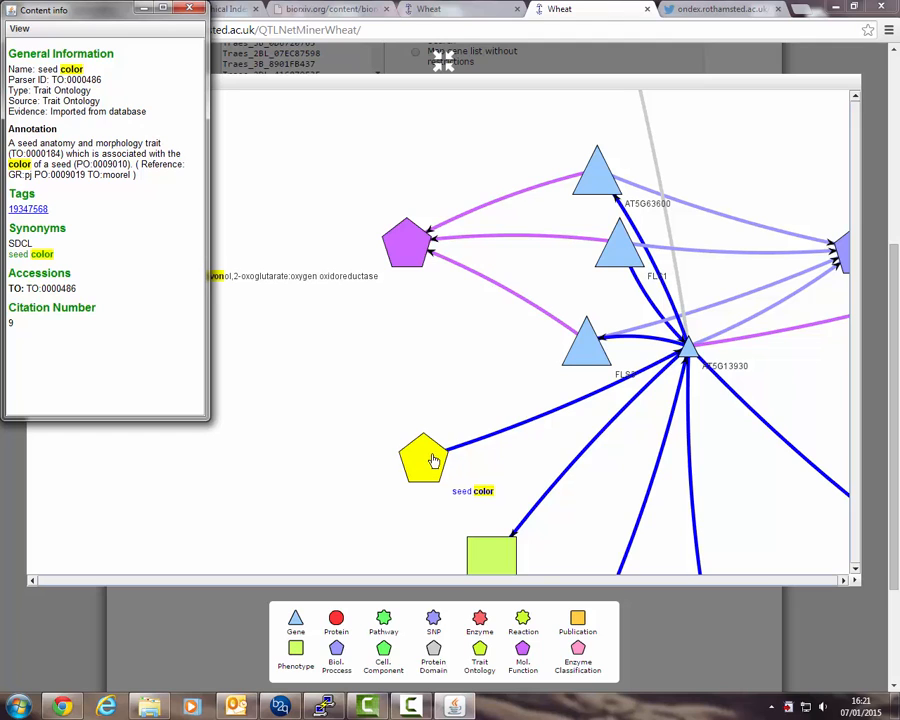
click(690, 350)
scroll(146, 278, down, 5)
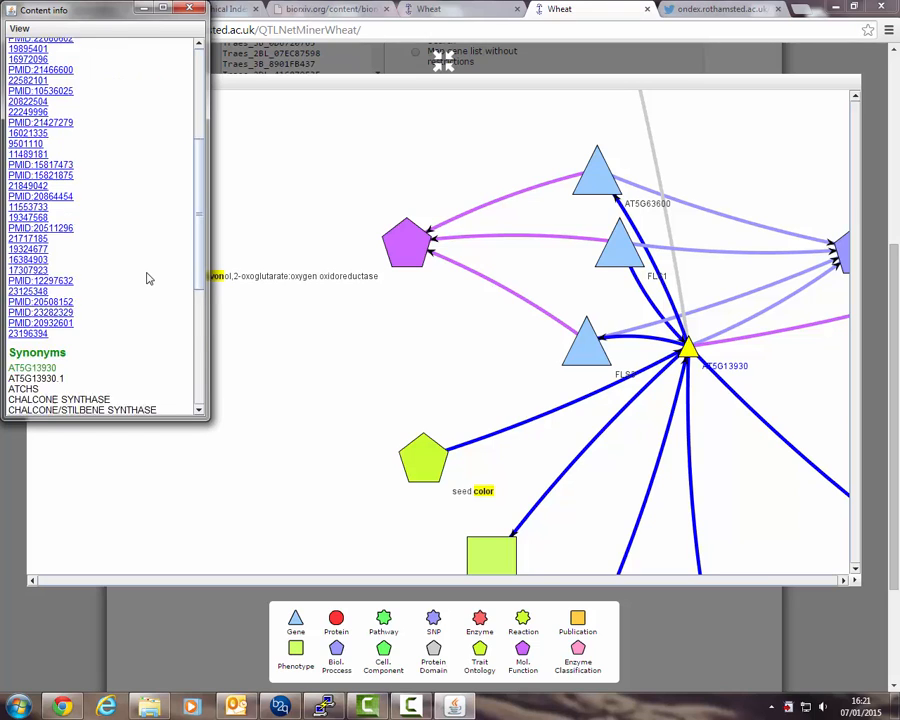
scroll(146, 278, down, 5)
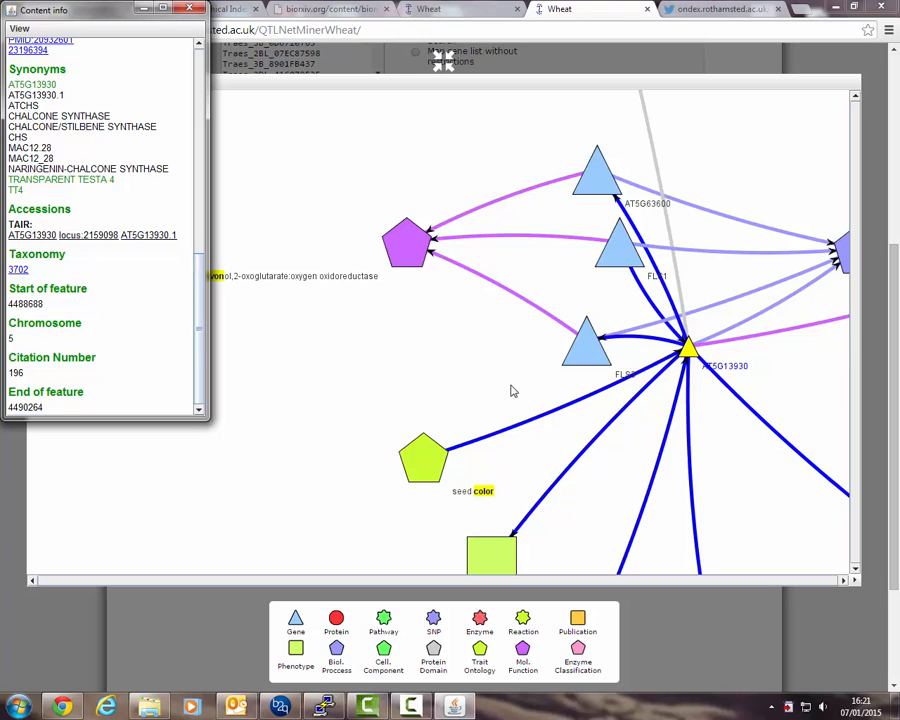
click(538, 424)
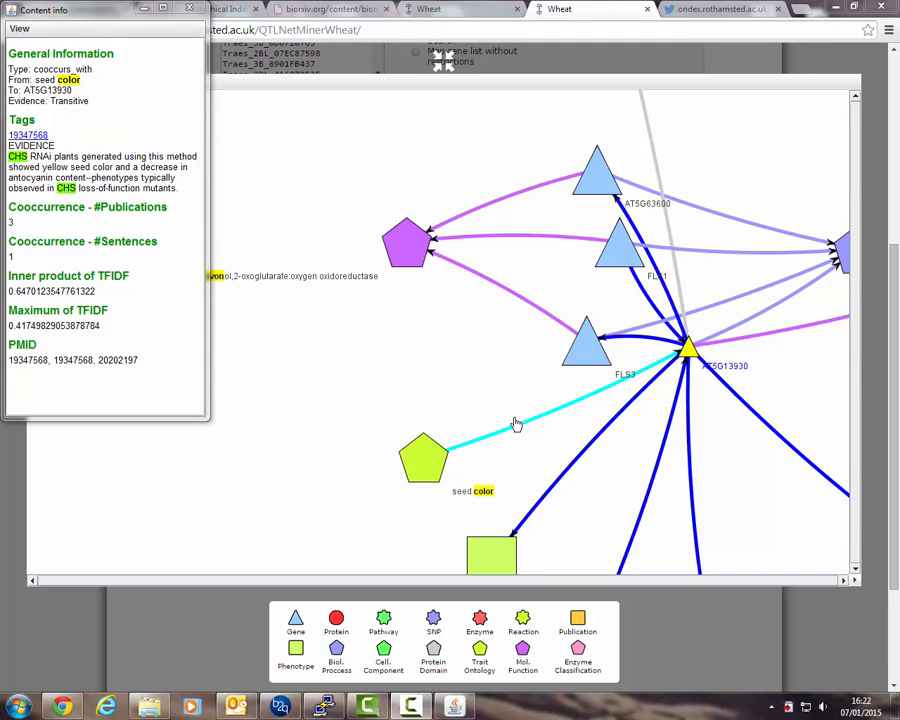
click(489, 354)
Zoom out and reopen gene AT5G13930's details, scrolling through its information.
scroll(489, 354, down, 5)
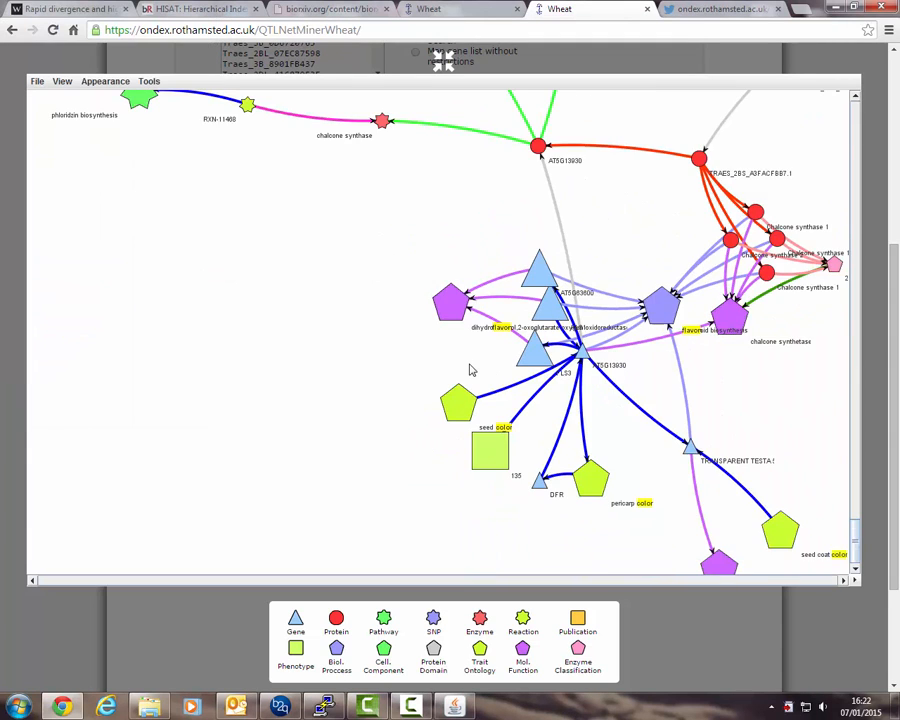
drag(405, 261, 358, 293)
scroll(353, 221, down, 2)
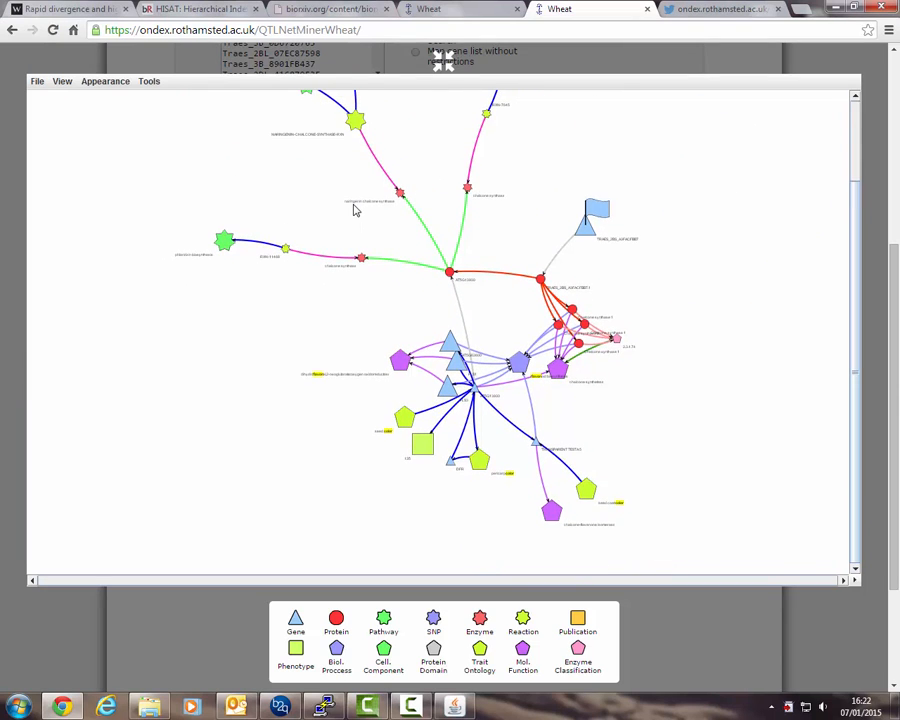
scroll(353, 206, down, 2)
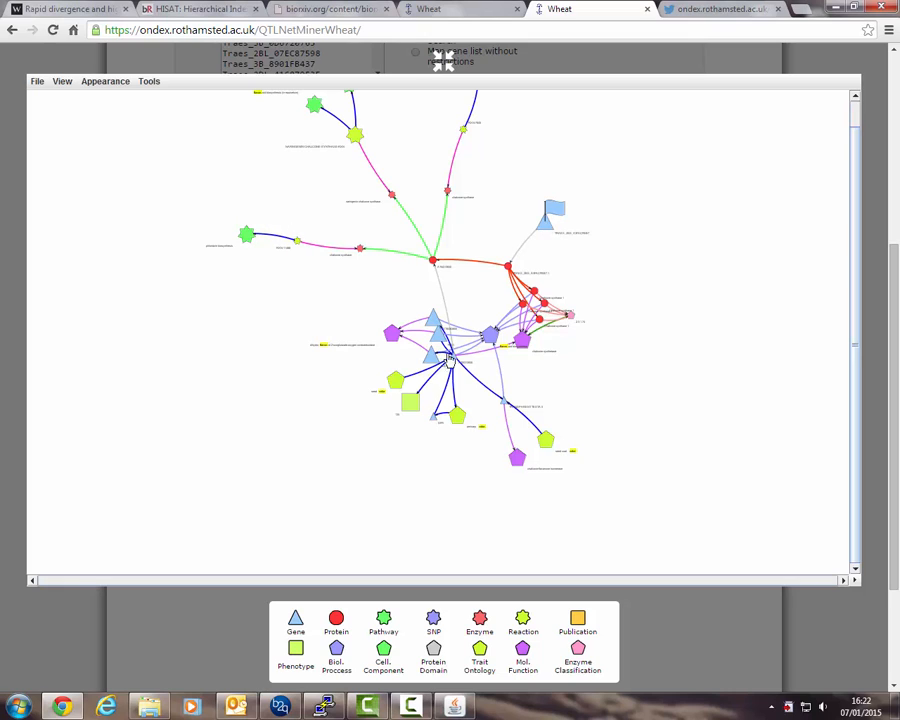
scroll(456, 365, up, 5)
scroll(471, 395, down, 2)
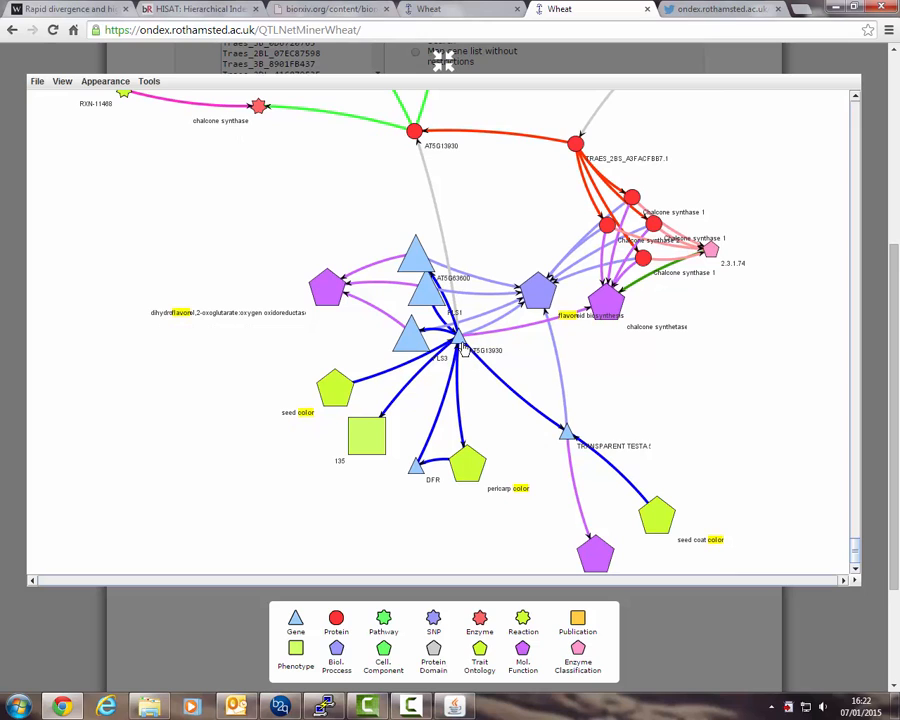
double_click(460, 342)
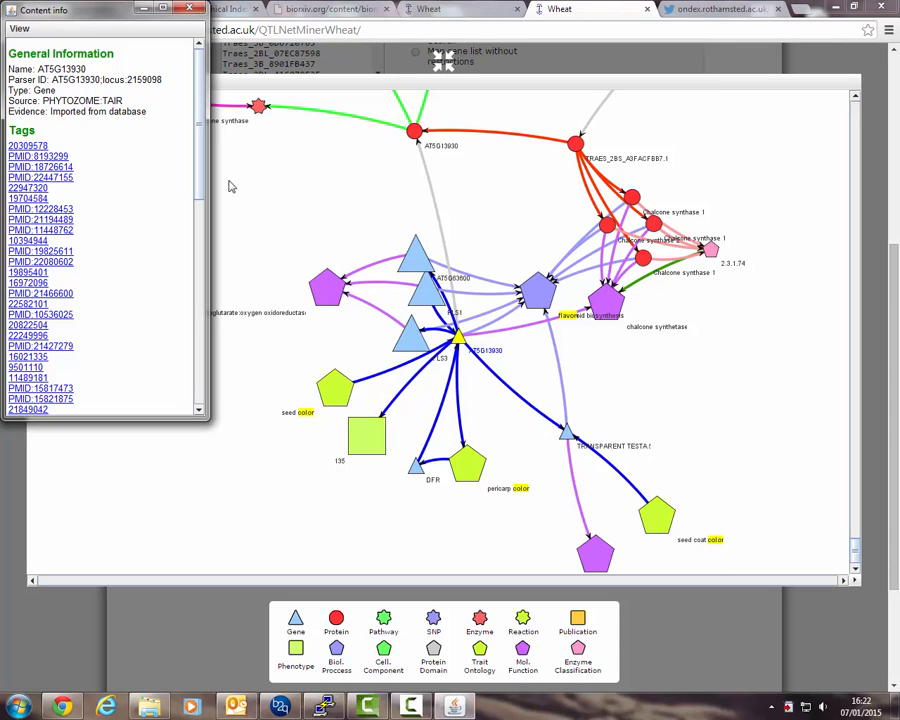
scroll(145, 120, down, 10)
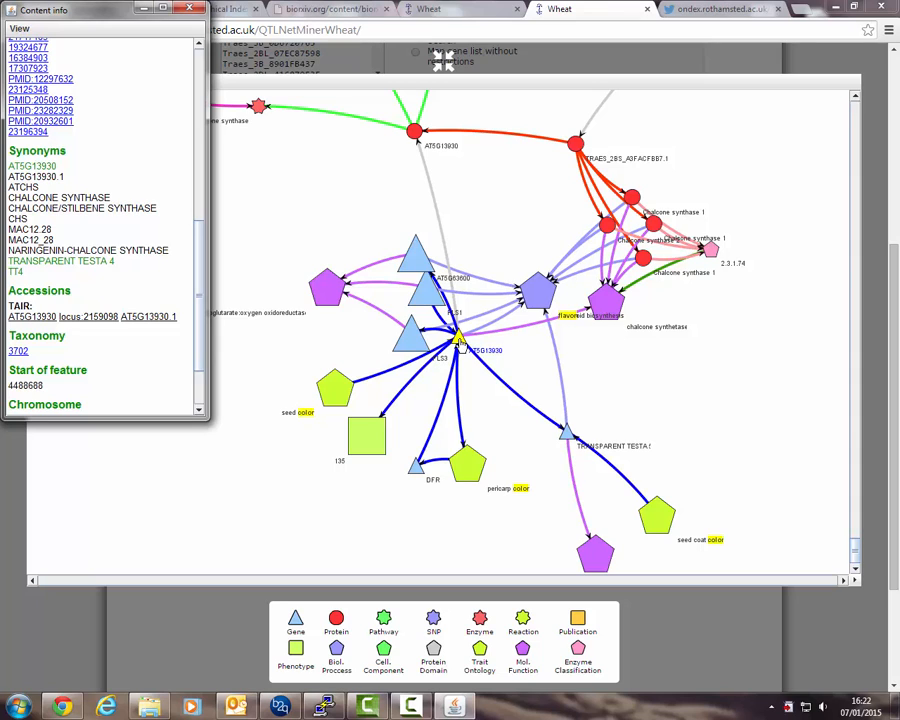
Show gene AT5G13930's immediate neighbours of concept class Biological_Process.
right_click(458, 341)
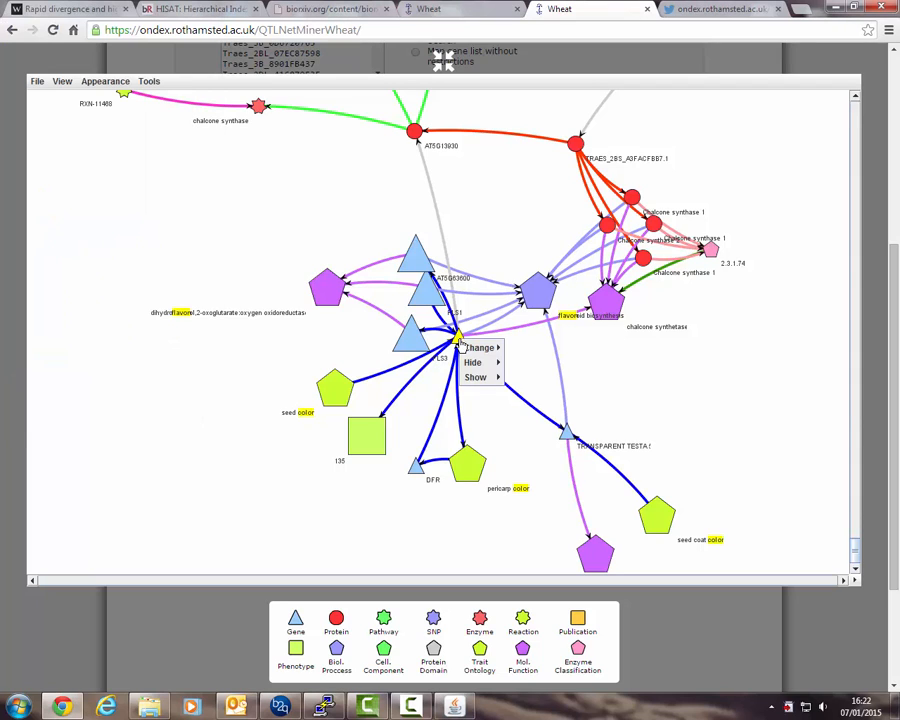
mouse_move(476, 380)
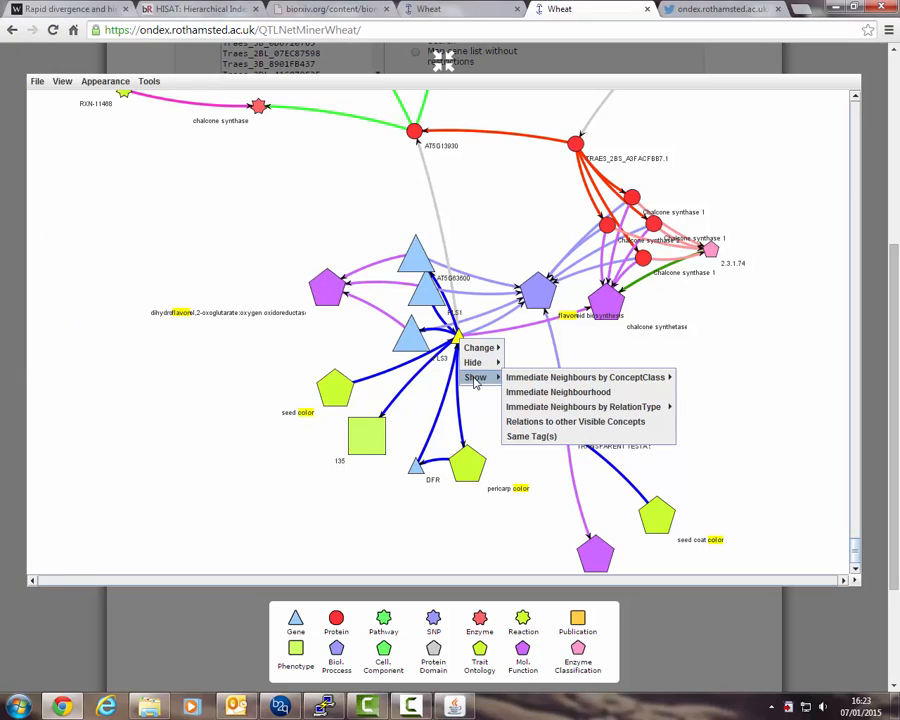
mouse_move(566, 383)
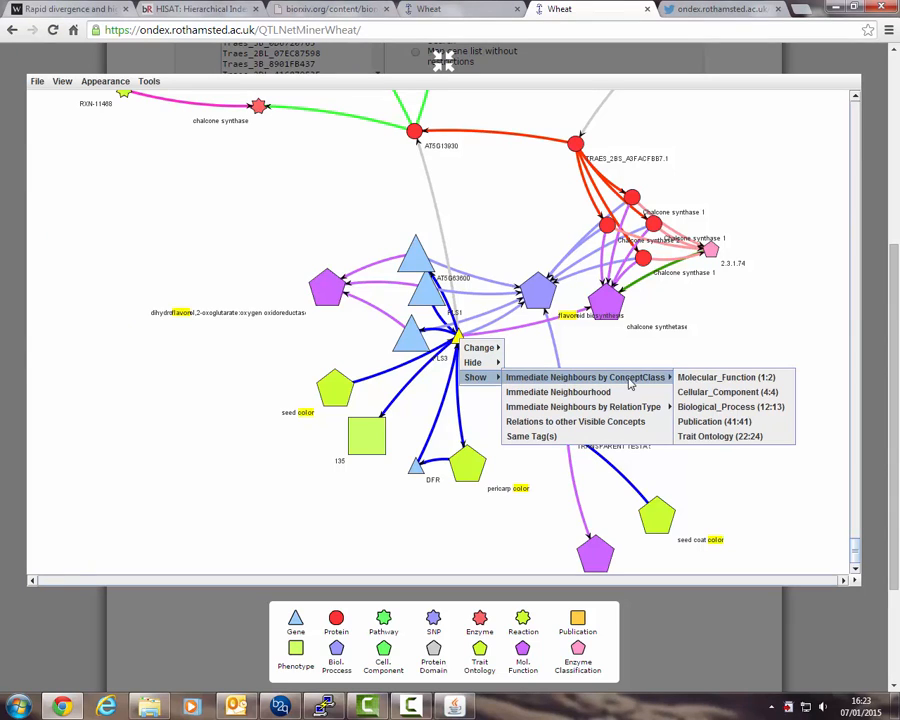
click(711, 410)
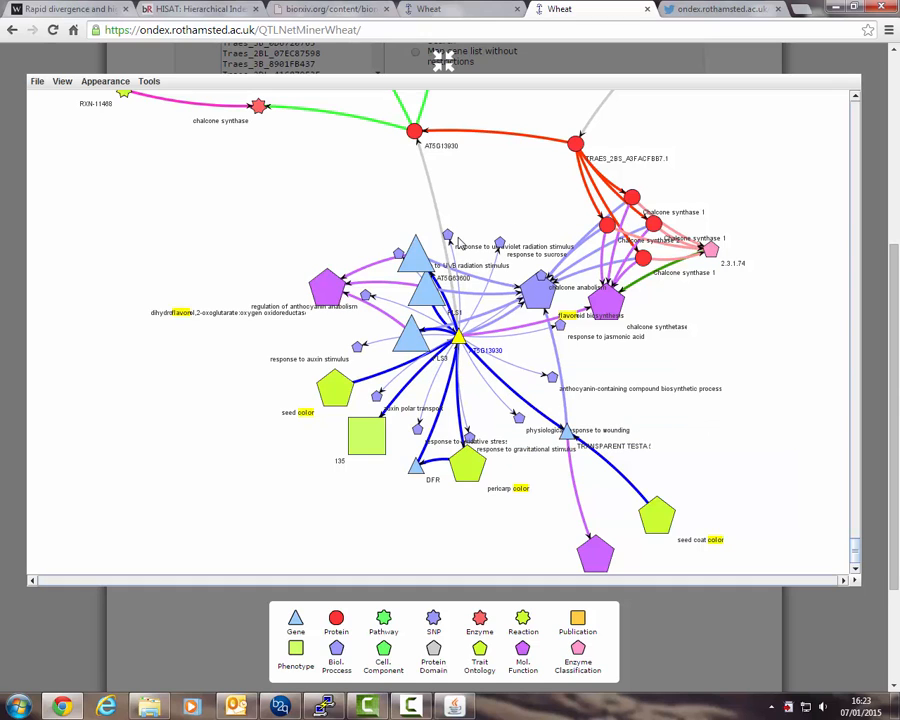
Inspect the 'response to ultraviolet radiation stimulus' process and its participates_in link from AT5G13930.
scroll(459, 248, up, 3)
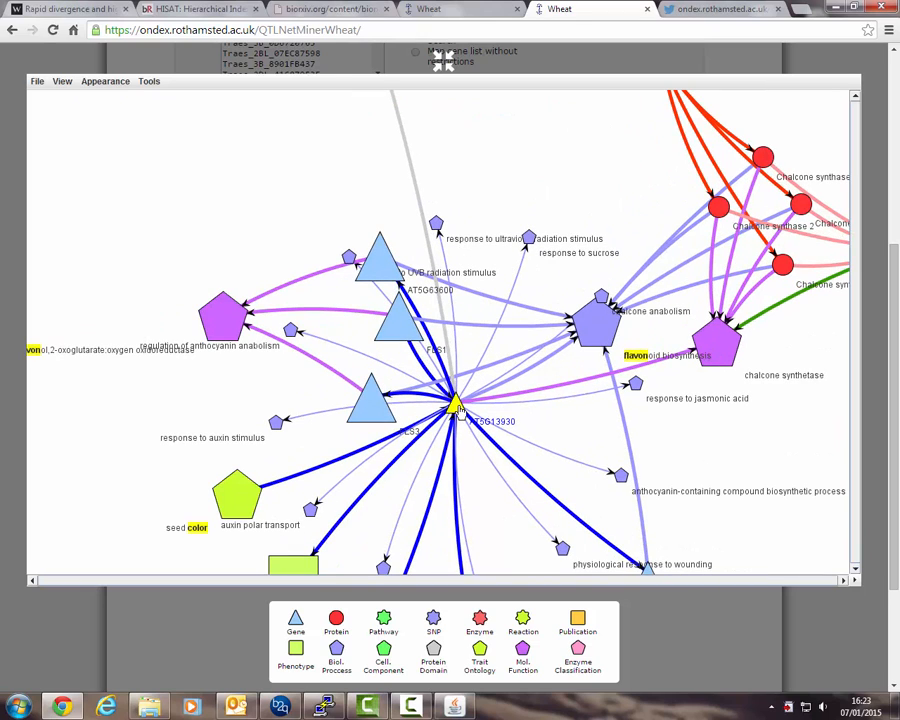
scroll(459, 258, up, 2)
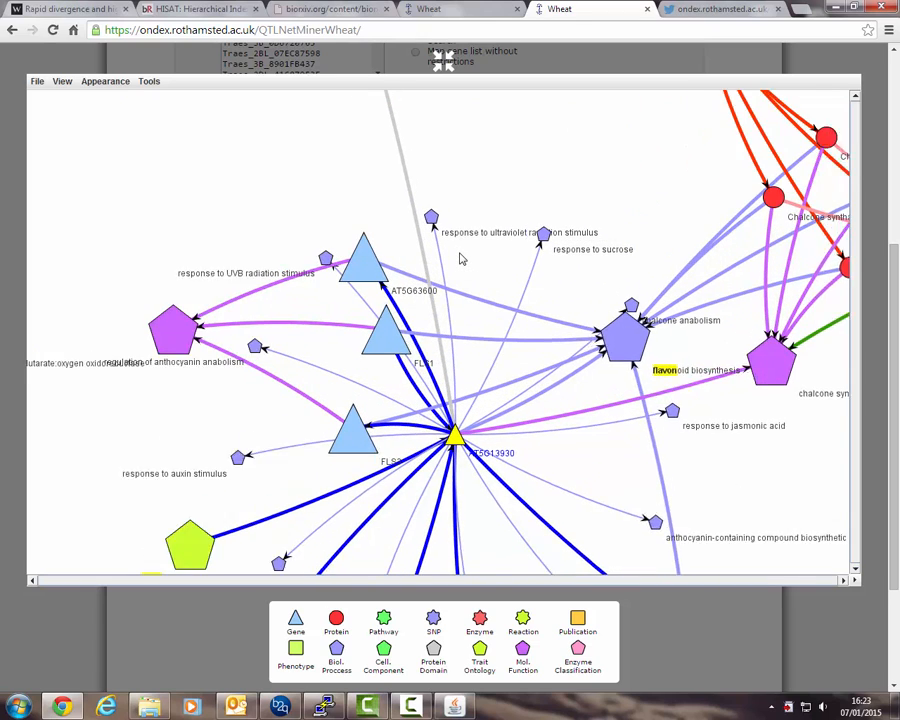
double_click(428, 215)
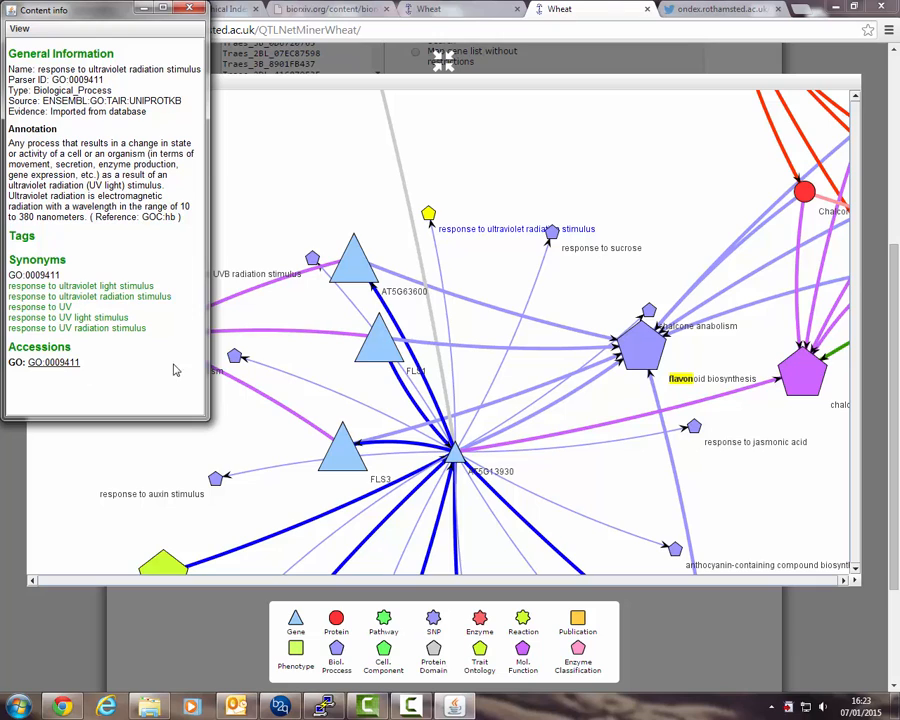
click(439, 264)
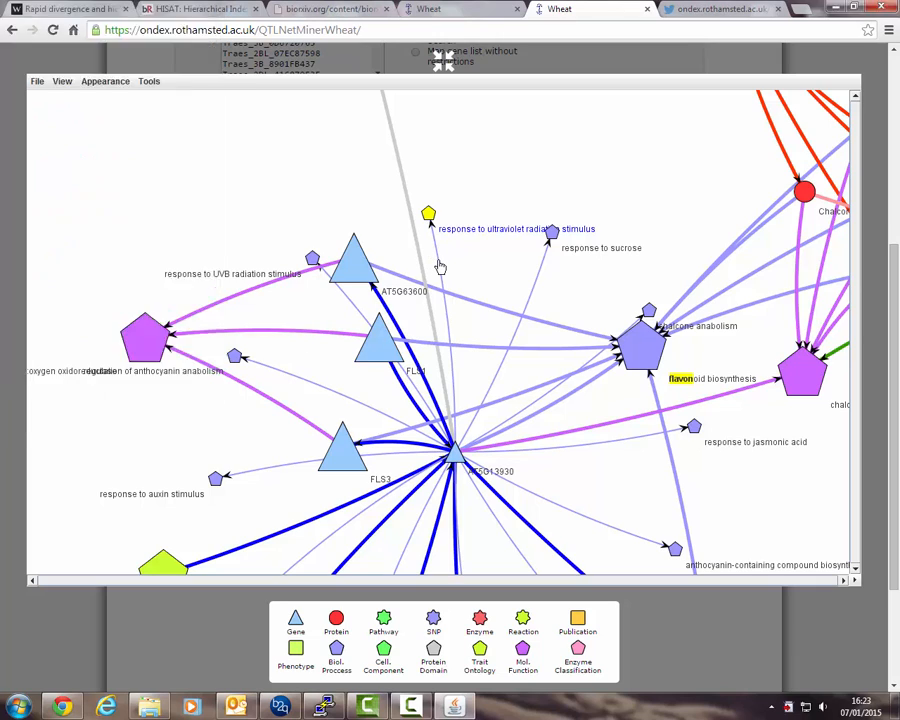
click(439, 264)
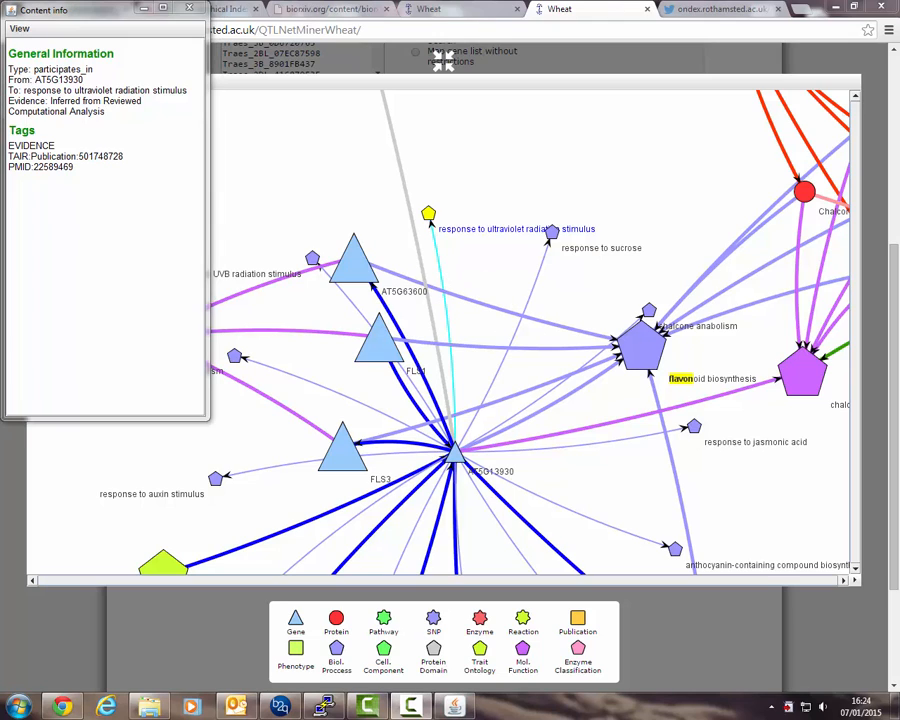
Leave the full-screen network view and return to the search query form.
click(484, 270)
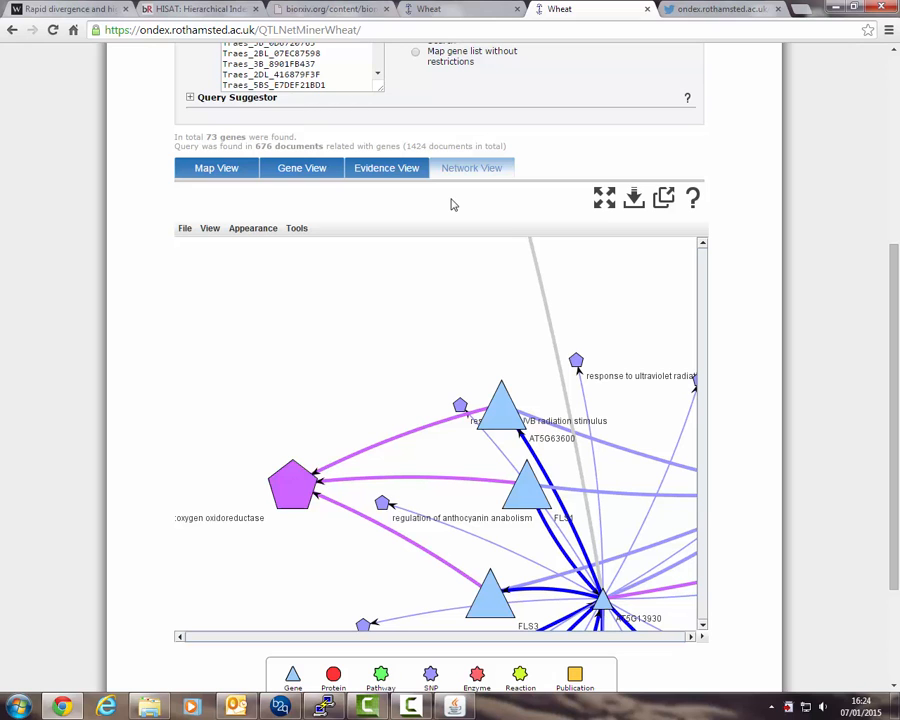
drag(894, 331, 893, 176)
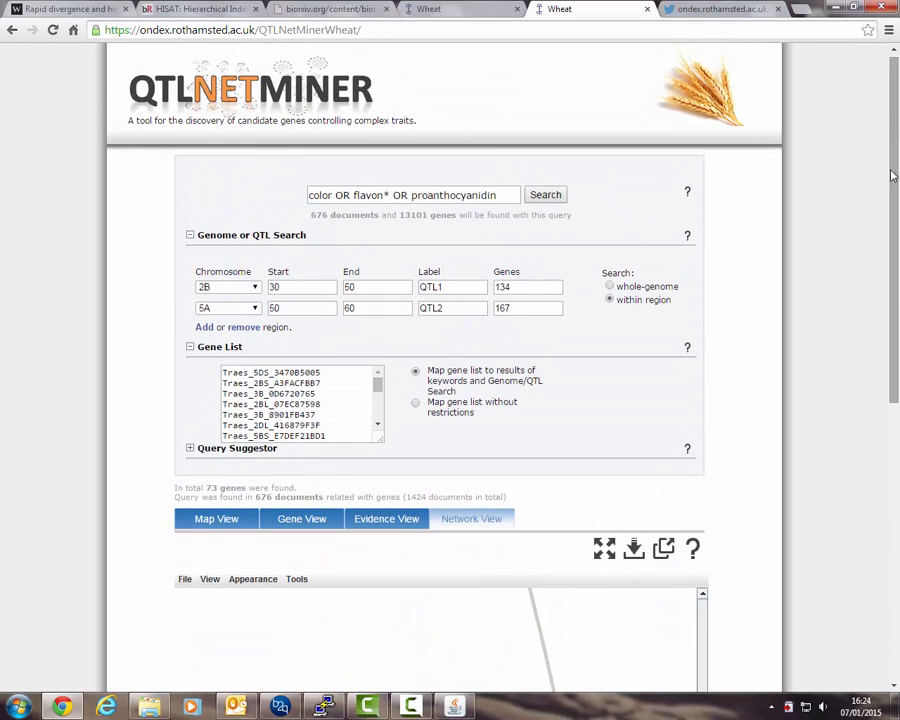